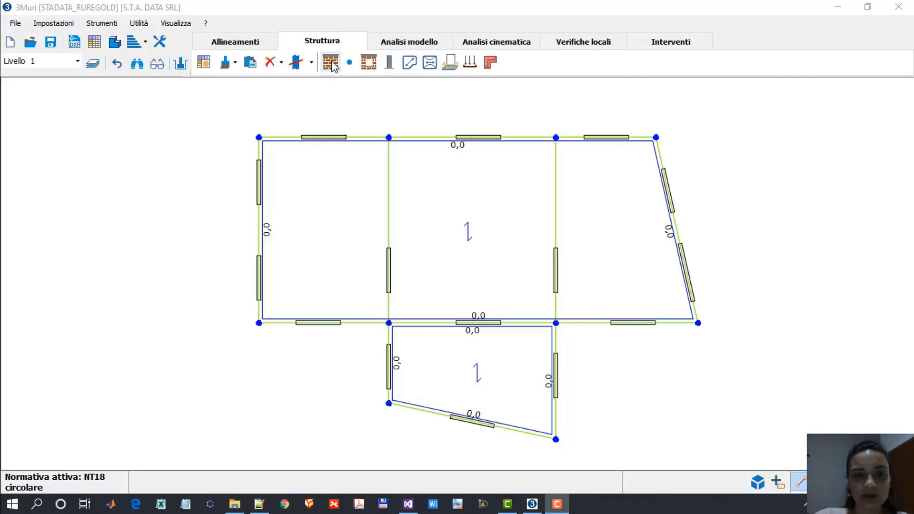
Define the leftmost vertical wall as Pannello murario and enable its Muratura armata/rinforzi option
left_click(332, 65)
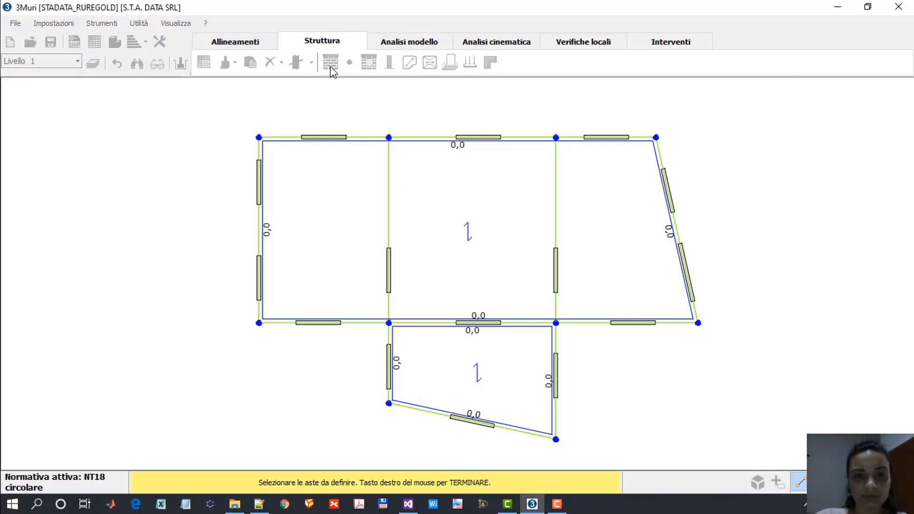
left_click(260, 220)
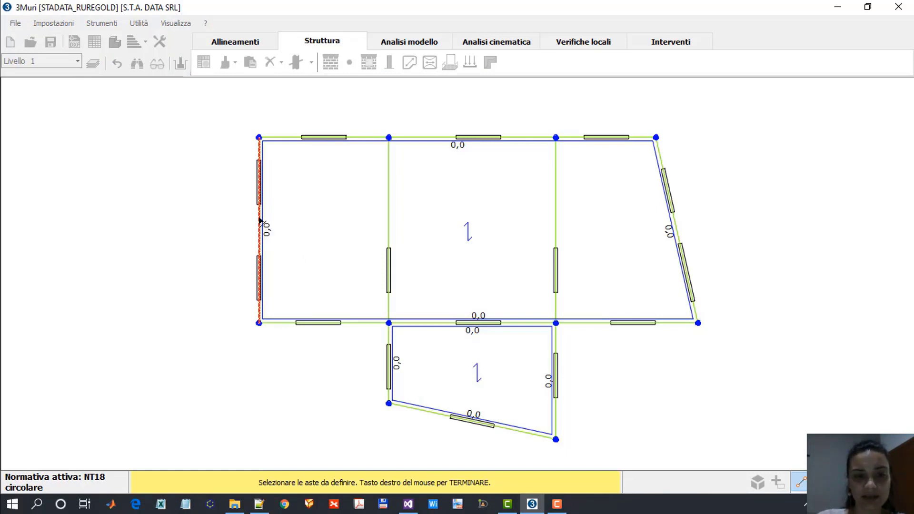
right_click(261, 222)
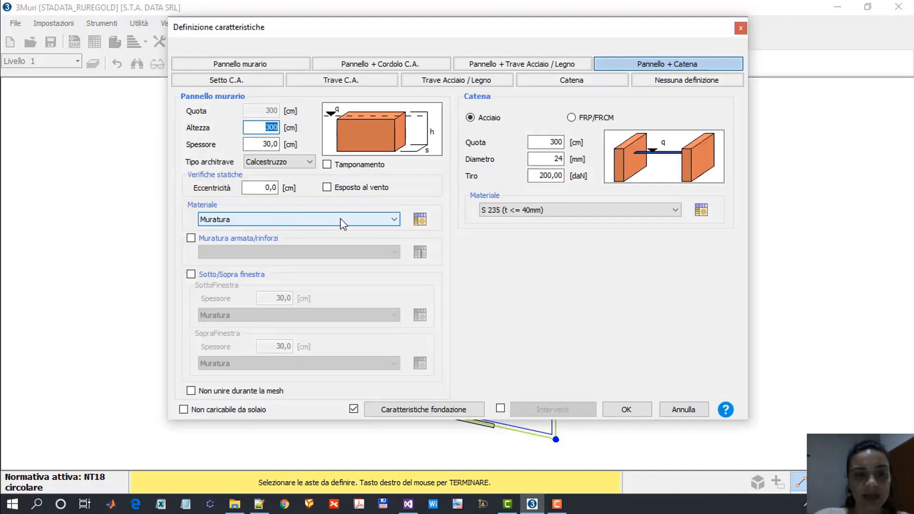
left_click(288, 65)
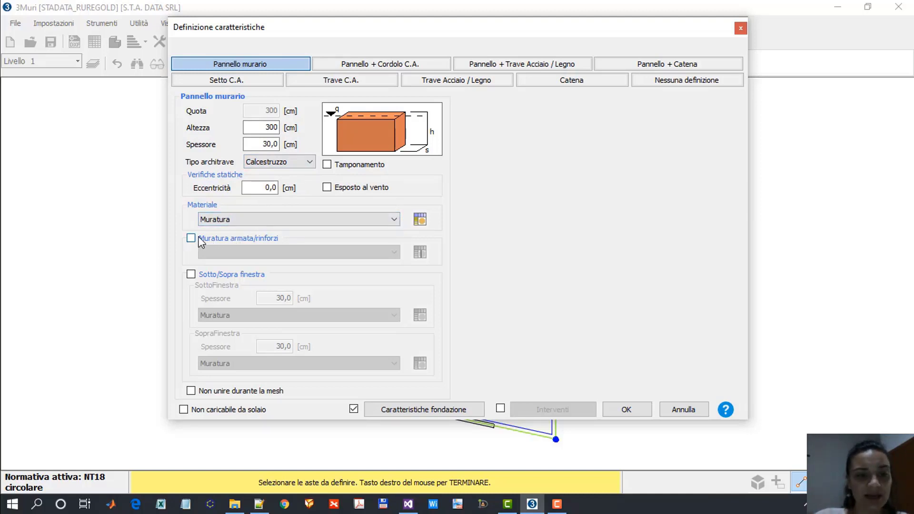
left_click(225, 237)
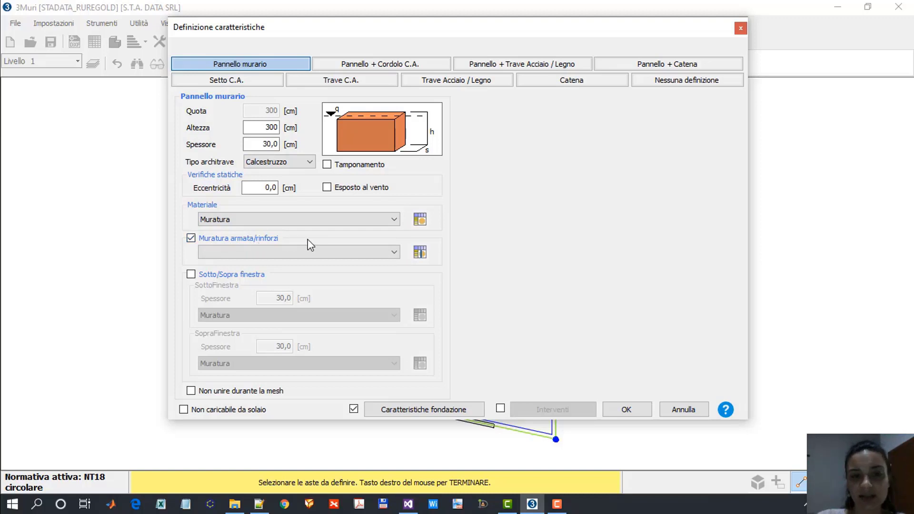
Add a new entry under RINFORZO FRP/FRCM for the wall panel and set its reinforcement type to FRCM
left_click(419, 253)
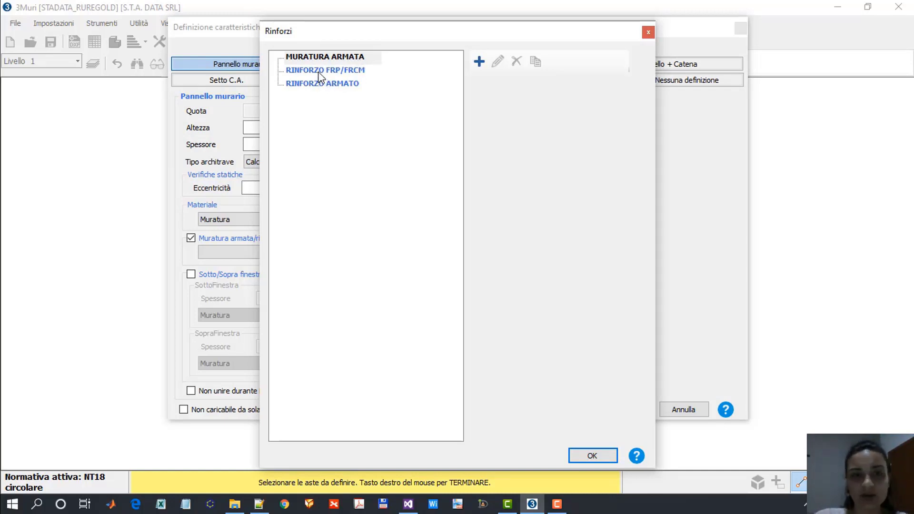
left_click(347, 71)
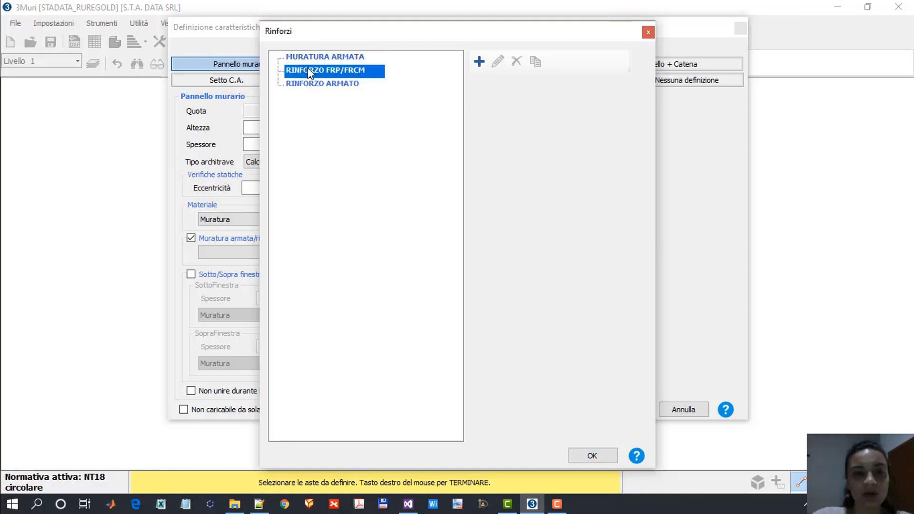
left_click(480, 62)
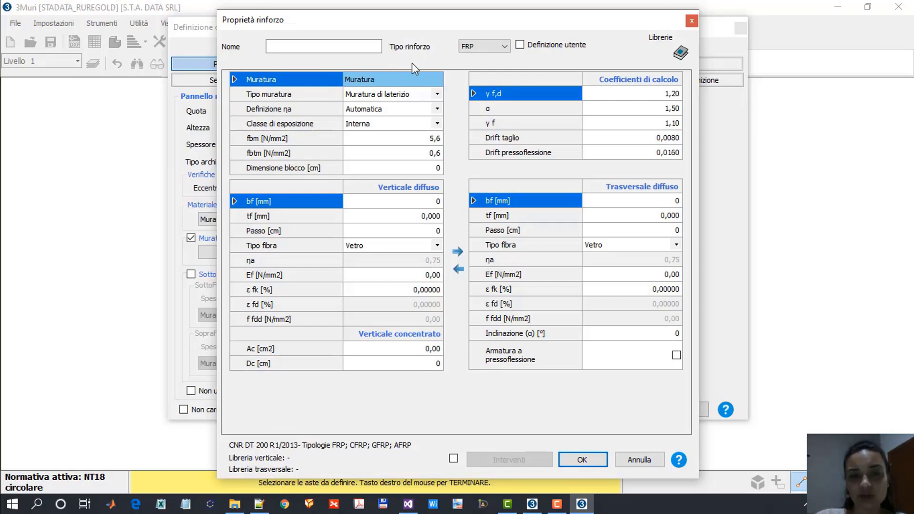
left_click(479, 46)
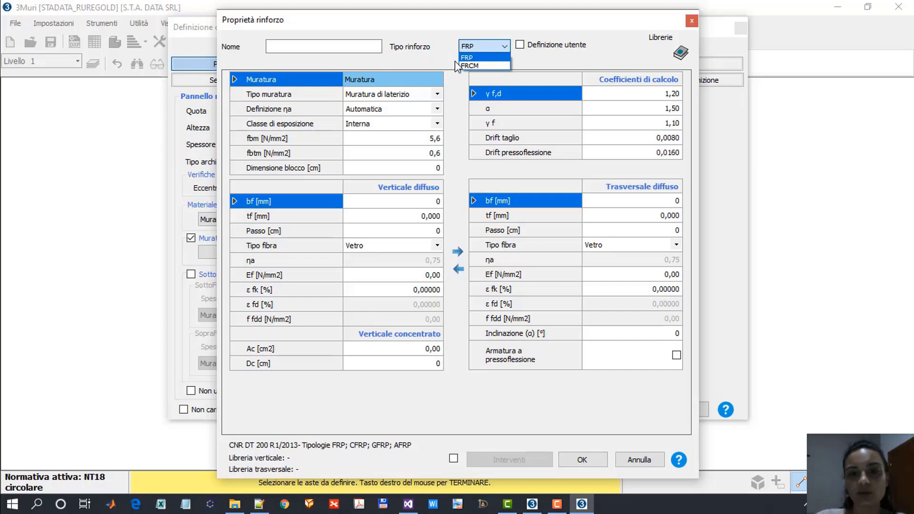
left_click(484, 65)
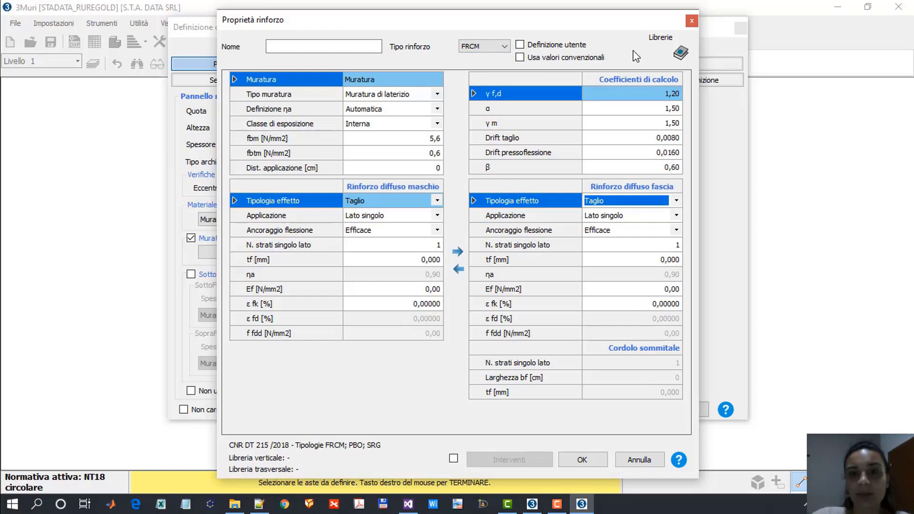
Open the reinforcement product library and switch it to the RUREGOLD manufacturer
left_click(681, 53)
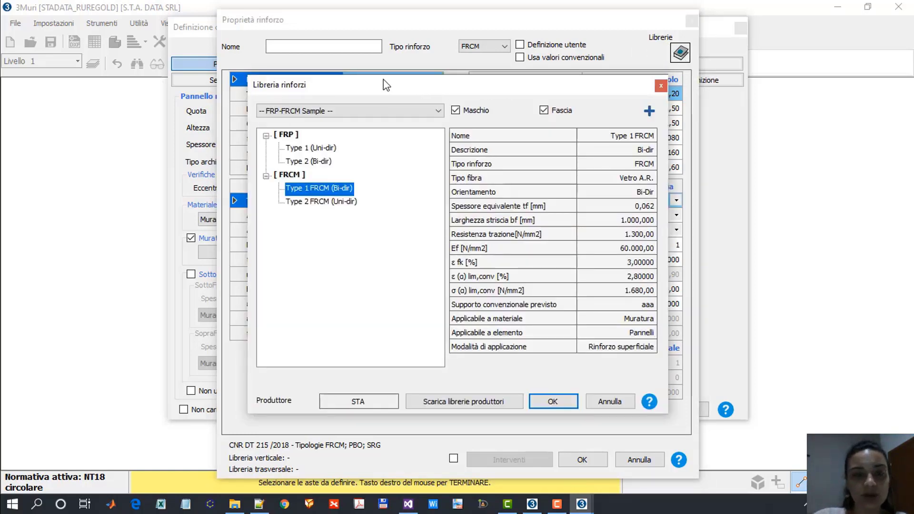
left_click(368, 111)
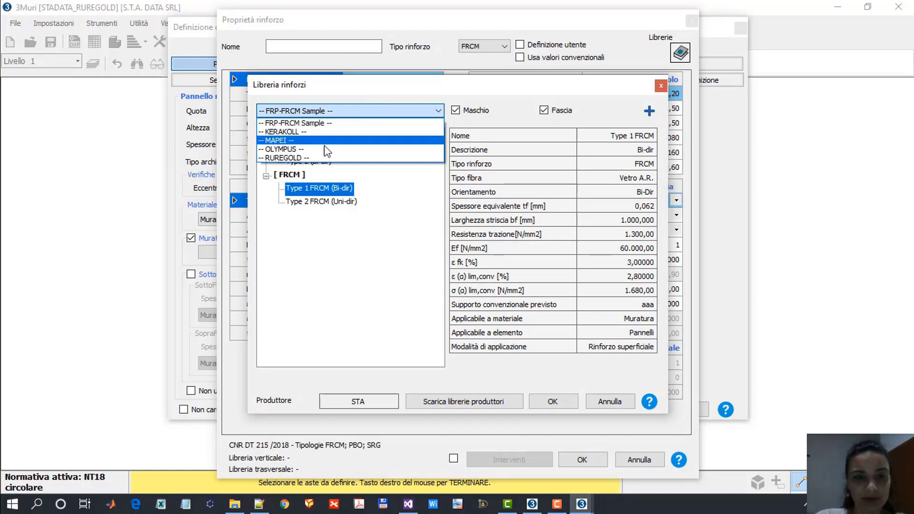
left_click(313, 158)
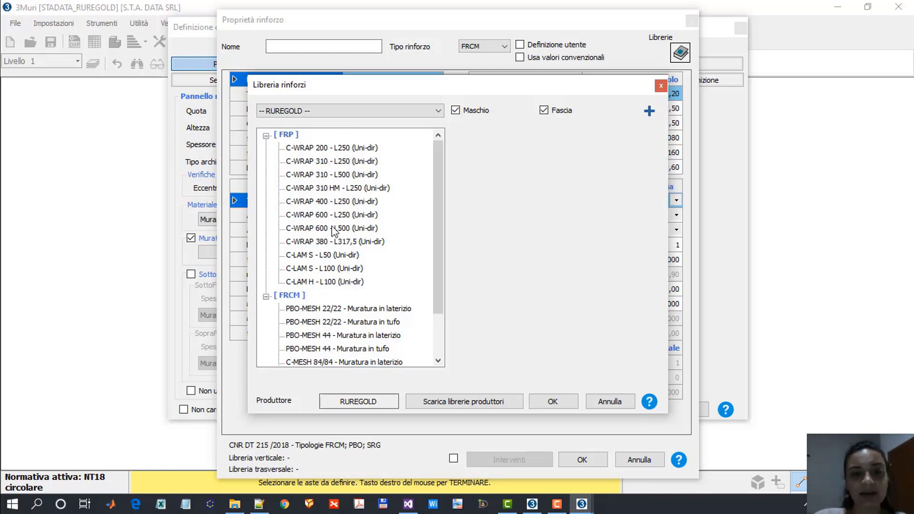
Examine the properties of the FRP products C-WRAP 200 - L250, C-WRAP 310 - L250 and C-WRAP 310 - L500
left_click(334, 150)
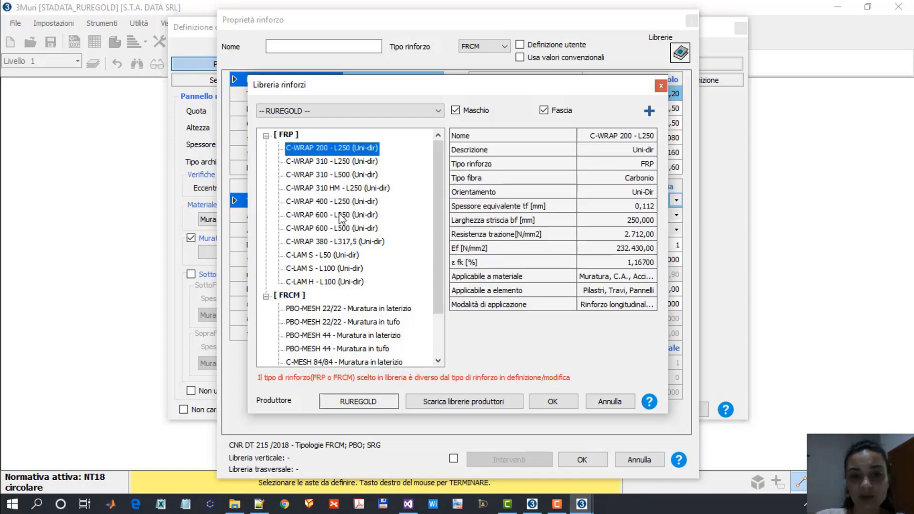
left_click(339, 163)
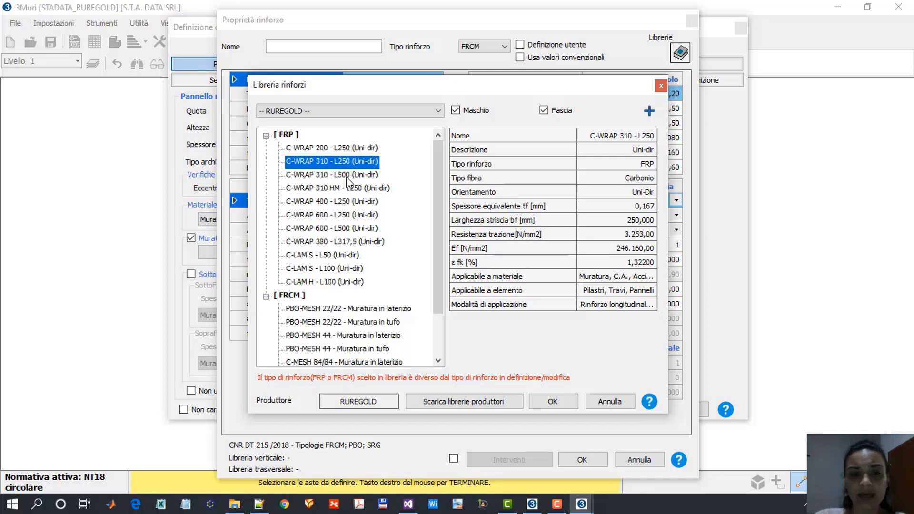
left_click(346, 175)
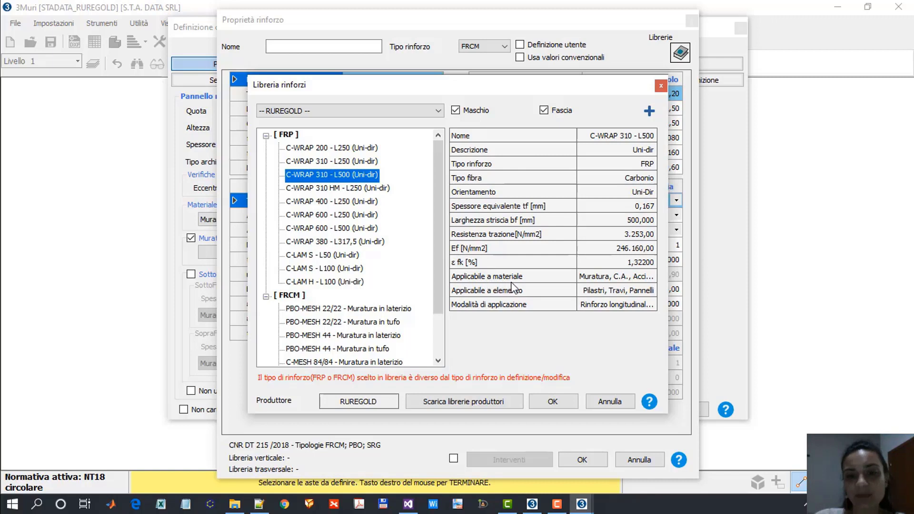
left_click(606, 279)
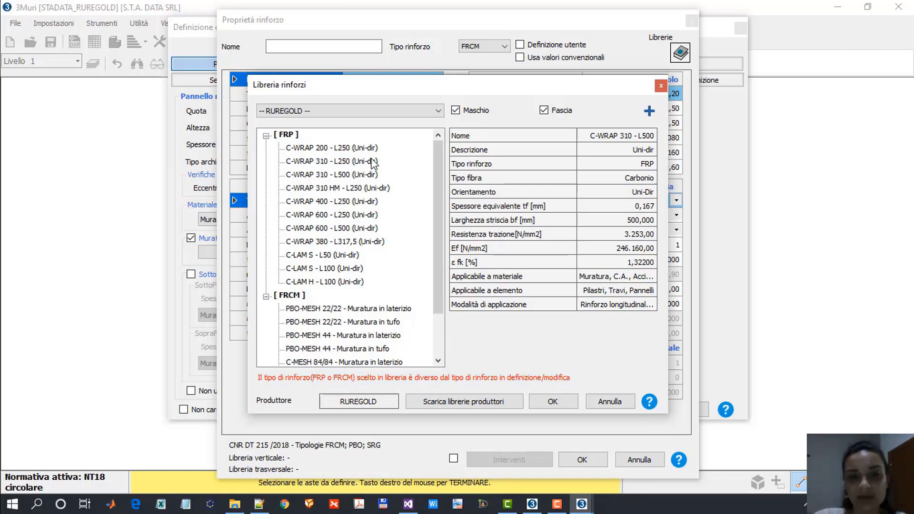
Load the FRCM product C-MESH 84/84 - Muratura in laterizio into the reinforcement and preview its parameters with conventional values
left_click(372, 308)
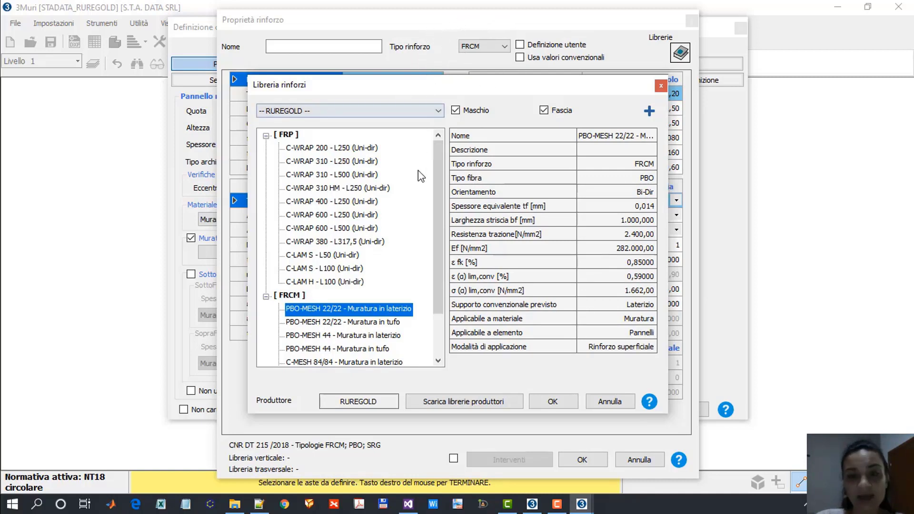
left_click_drag(438, 205, 440, 247)
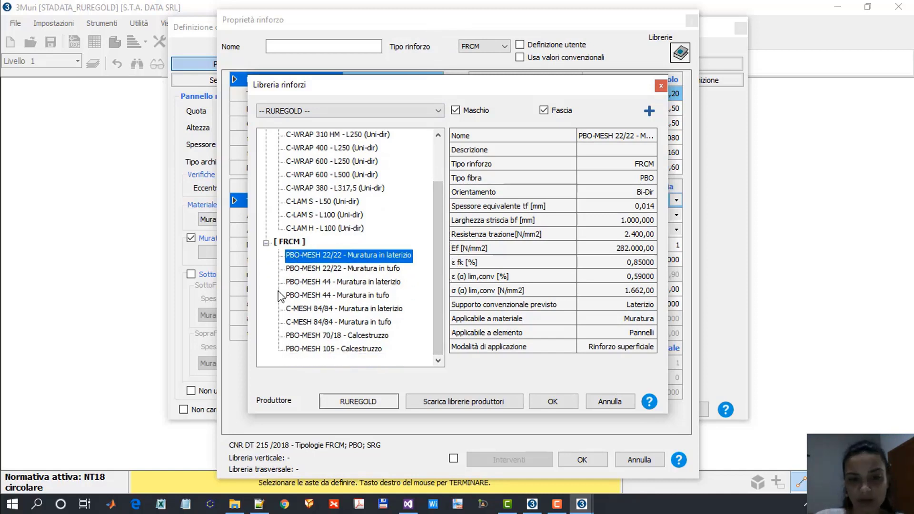
left_click(351, 311)
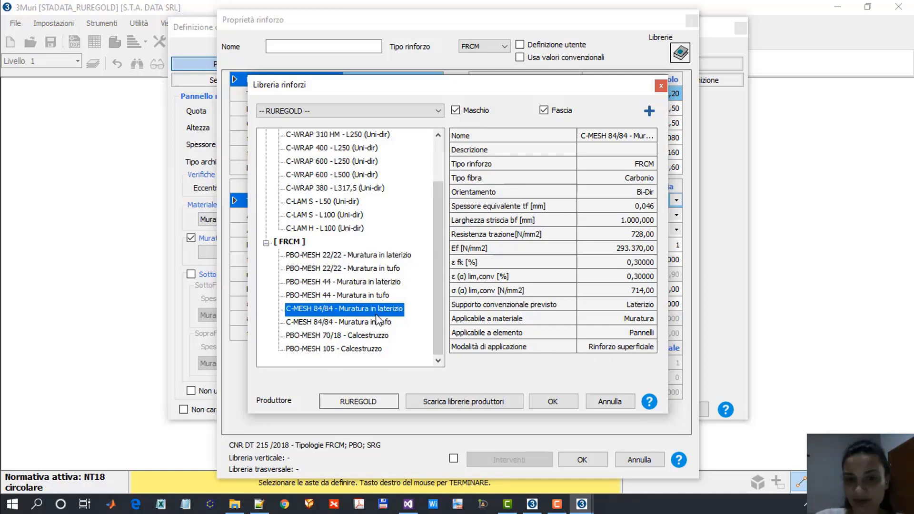
left_click(541, 404)
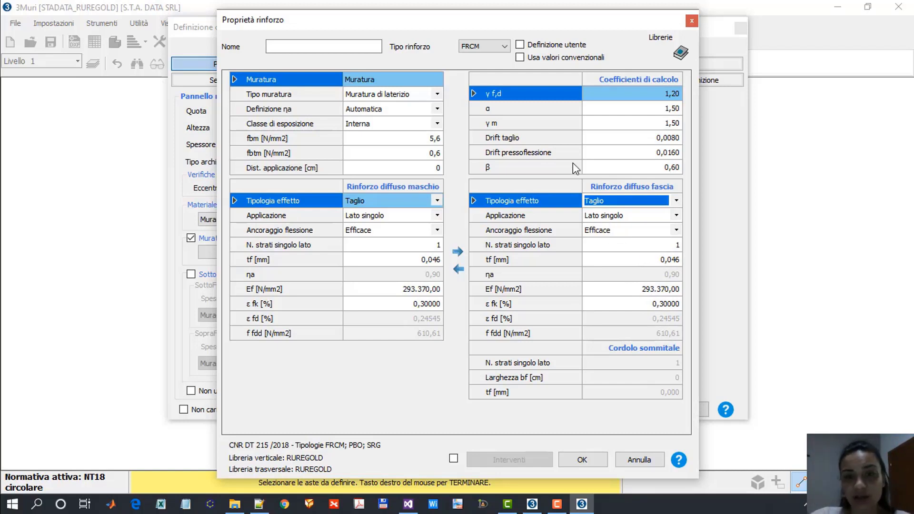
left_click(520, 60)
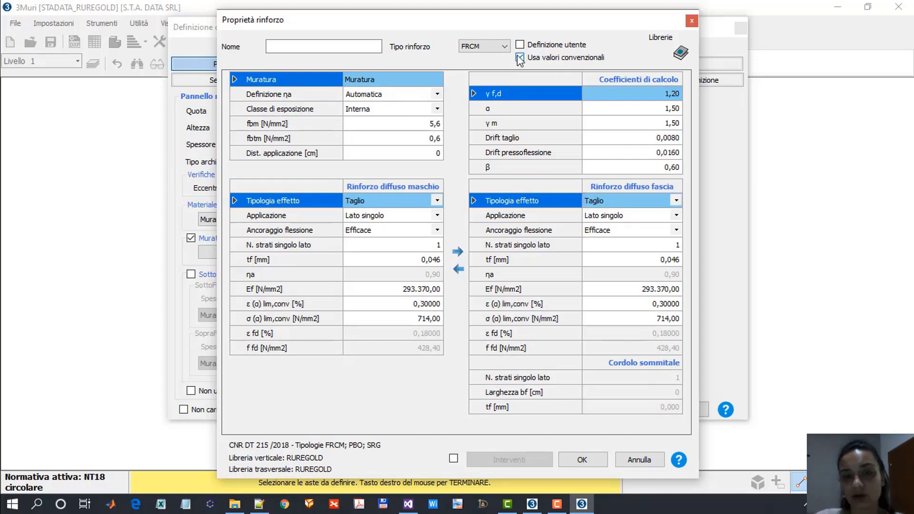
left_click(519, 57)
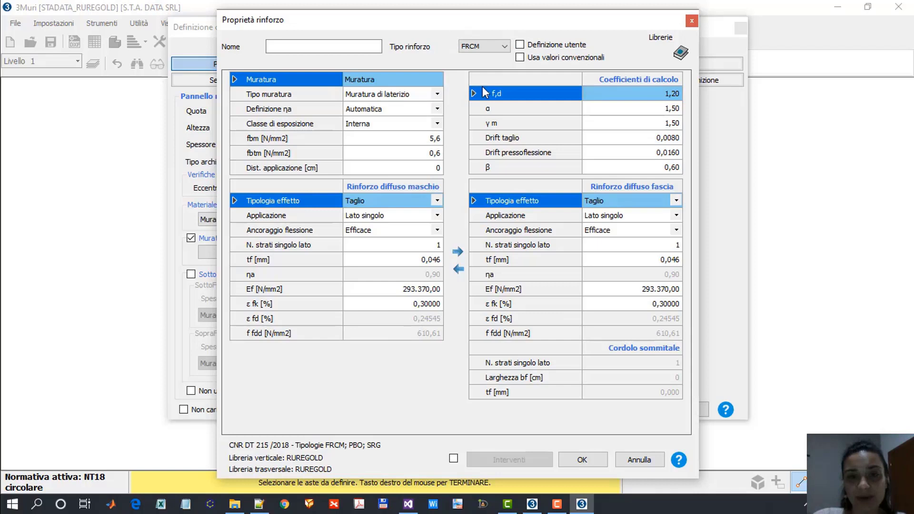
Name the reinforcement "Rinforzo Pannello", save it and close the reinforcement list
left_click(365, 46)
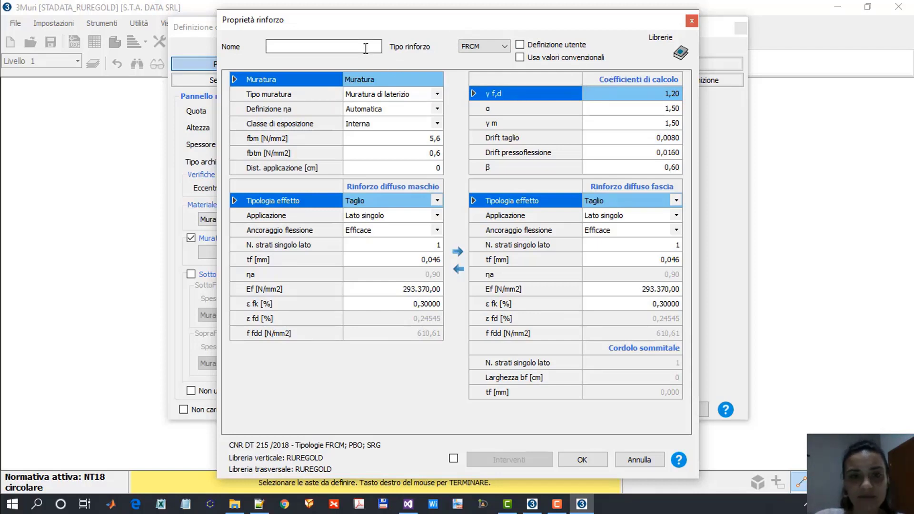
type("rINFOR")
key("BackSpace")
key("BackSpace")
key("BackSpace")
key("BackSpace")
key("BackSpace")
type("Rinforzo Pannello")
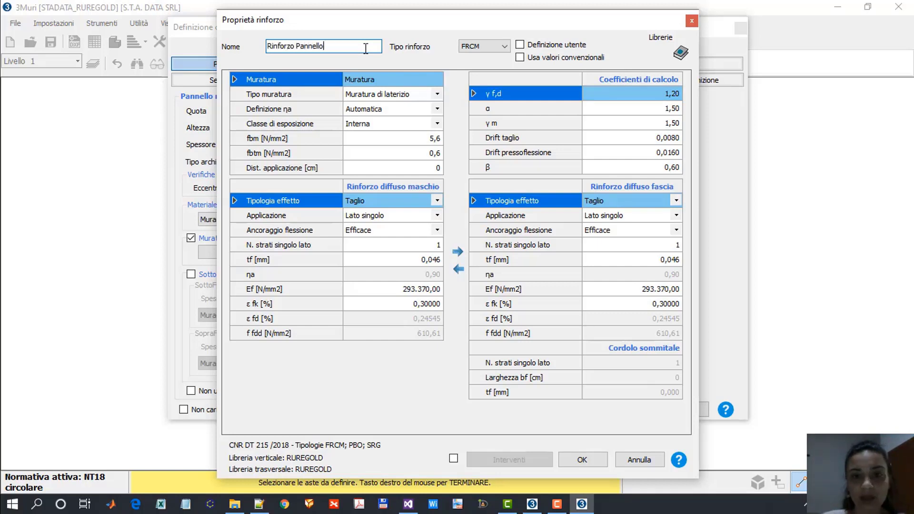
left_click(583, 459)
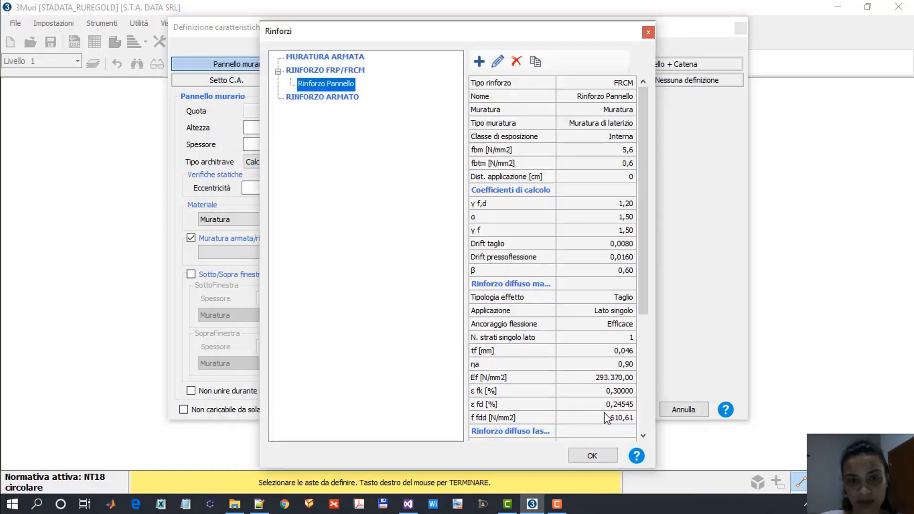
left_click(592, 458)
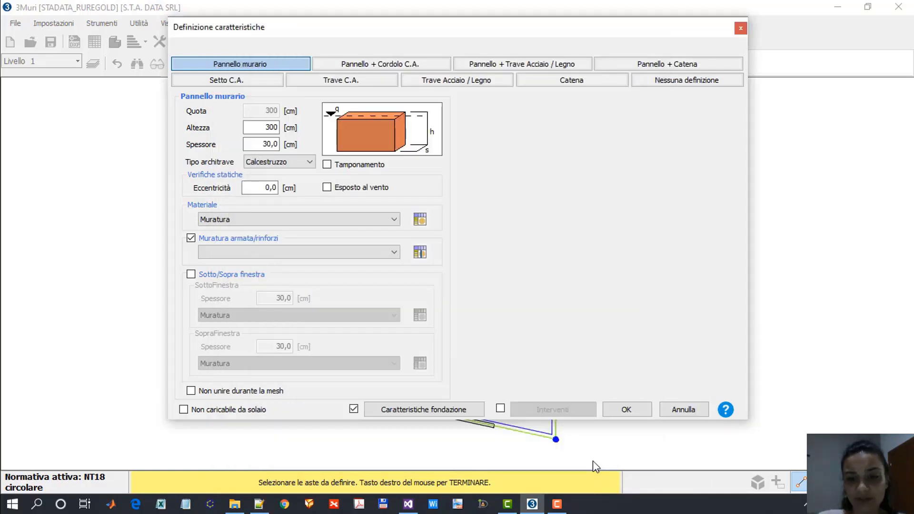
Assign Rinforzo Pannello (Muratura) to the wall panel and confirm its definition
left_click(291, 253)
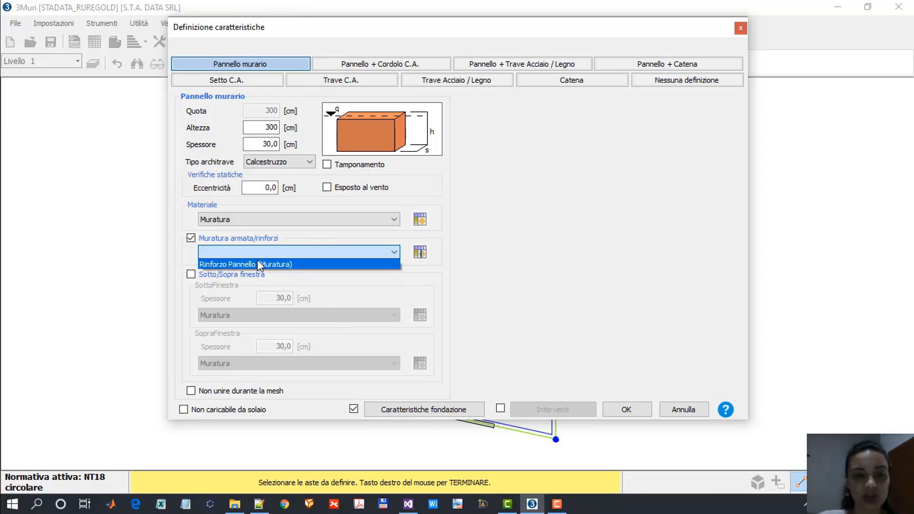
left_click(226, 263)
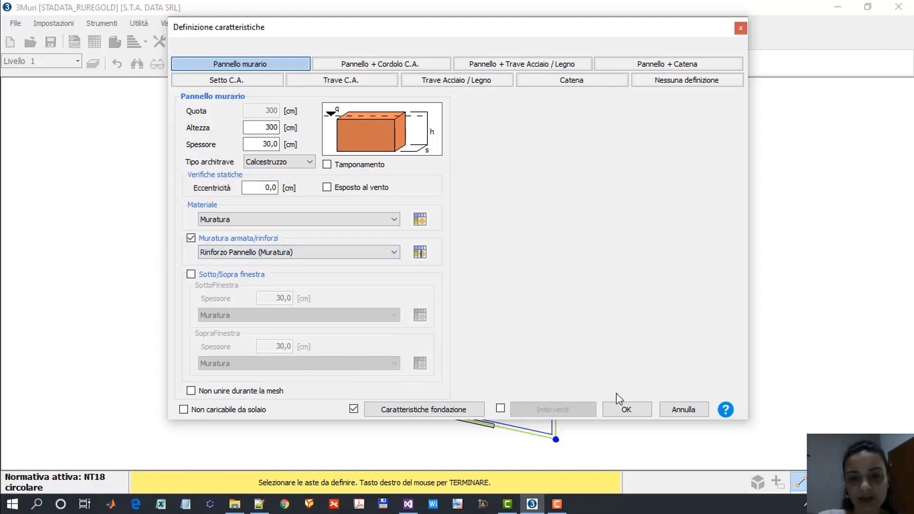
left_click(620, 409)
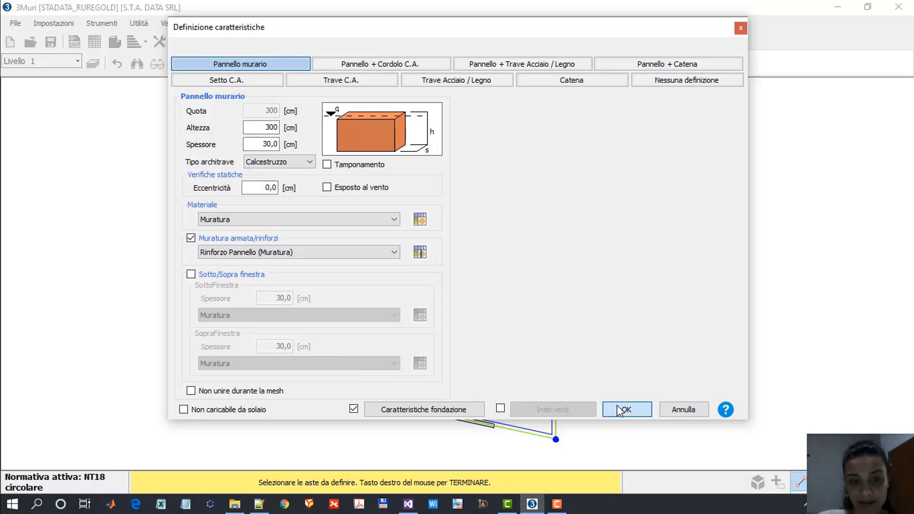
left_click(468, 227)
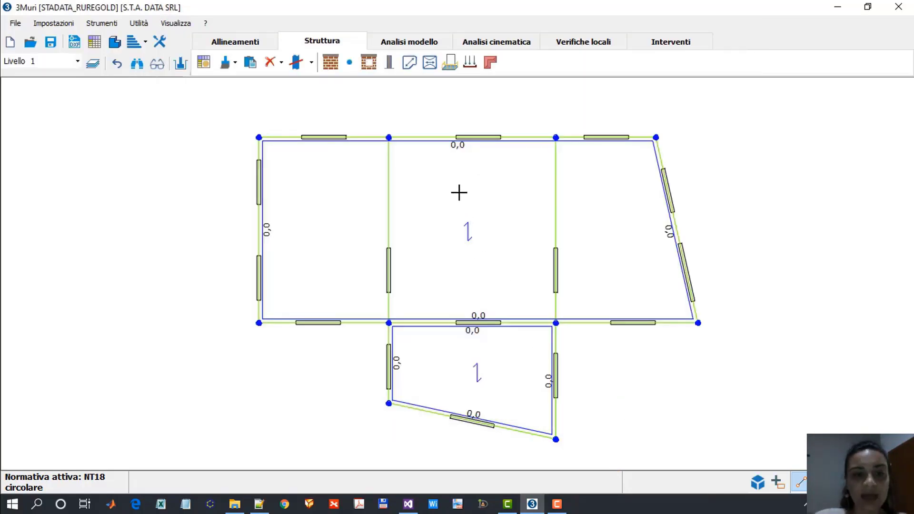
Insert a masonry (Muratura) column at the plan's upper-right corner node, with B 40 cm and H 40 cm
middle_click_drag(493, 188, 457, 184)
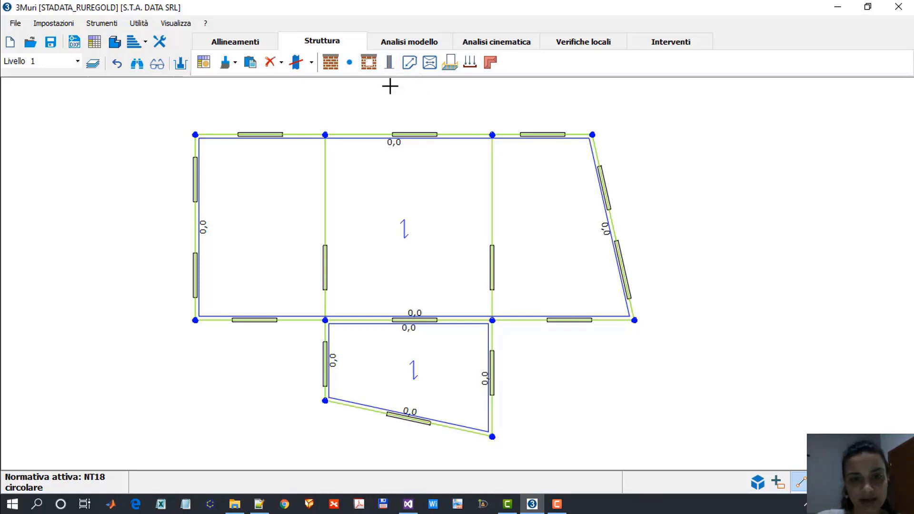
left_click(392, 65)
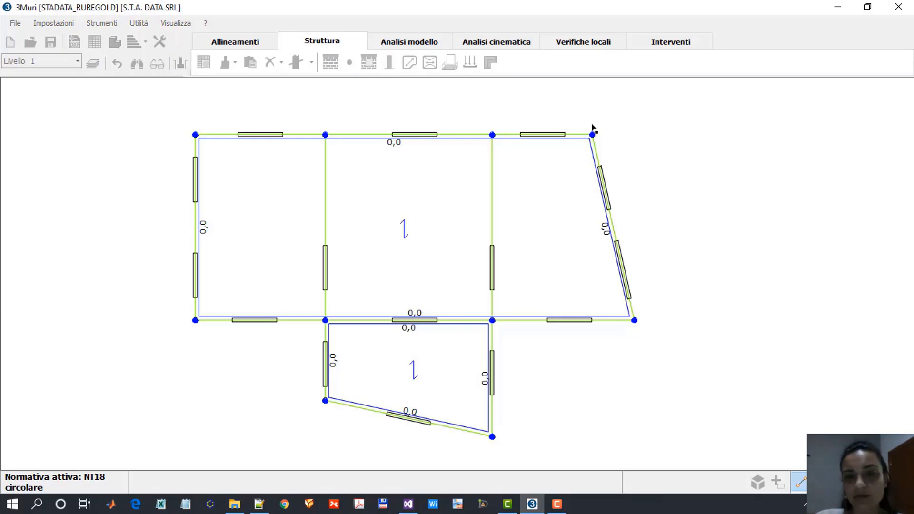
left_click_drag(574, 120, 618, 150)
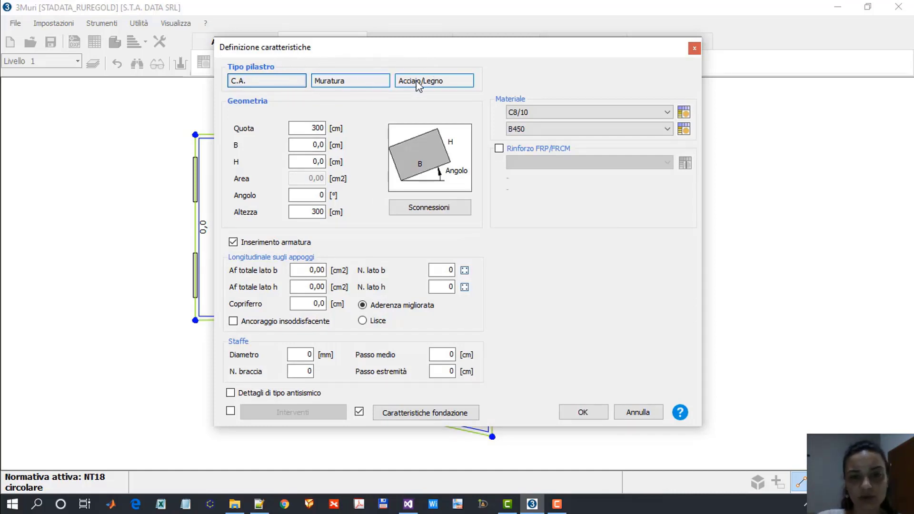
left_click(365, 84)
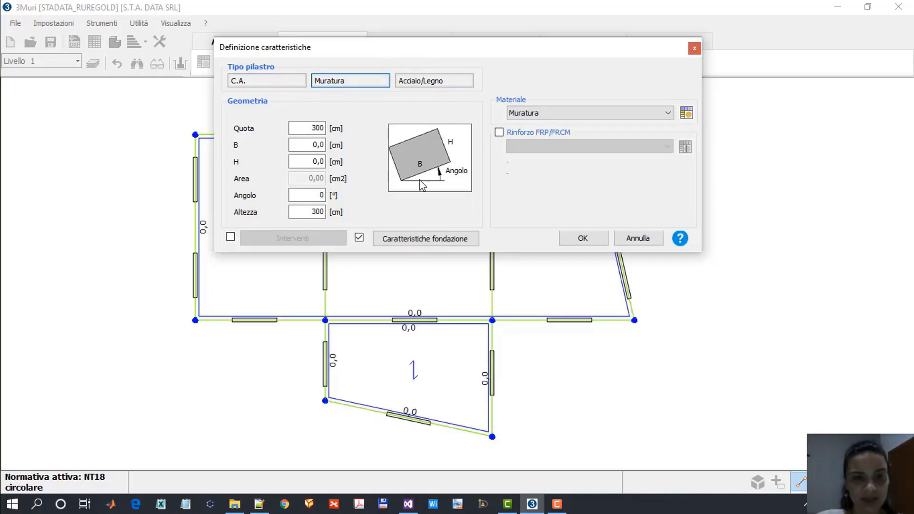
left_click(307, 145)
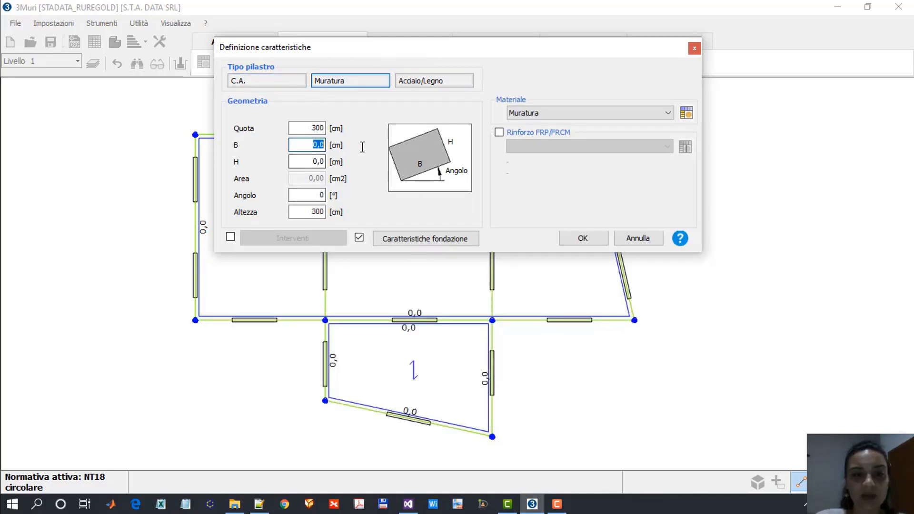
type("40")
key("Tab")
type("40")
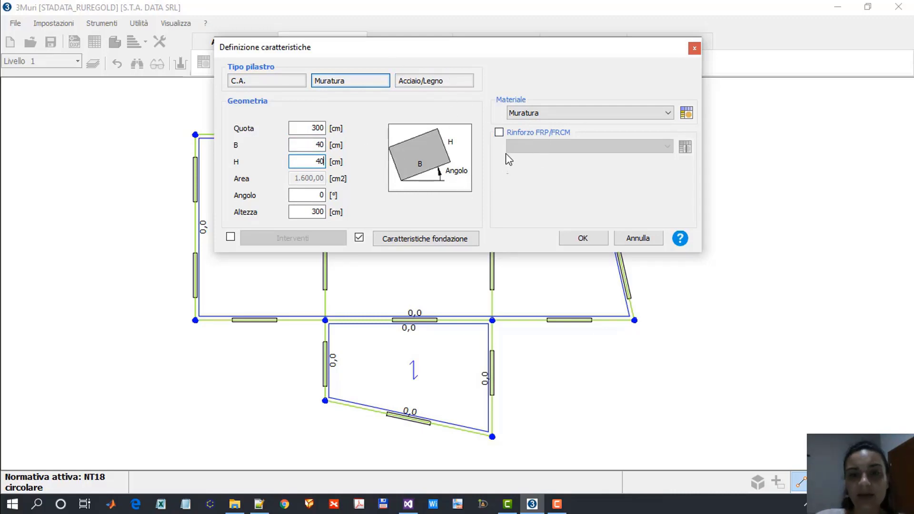
Enable FRP/FRCM reinforcement for the column and create a new reinforcement of type FRP
left_click(517, 132)
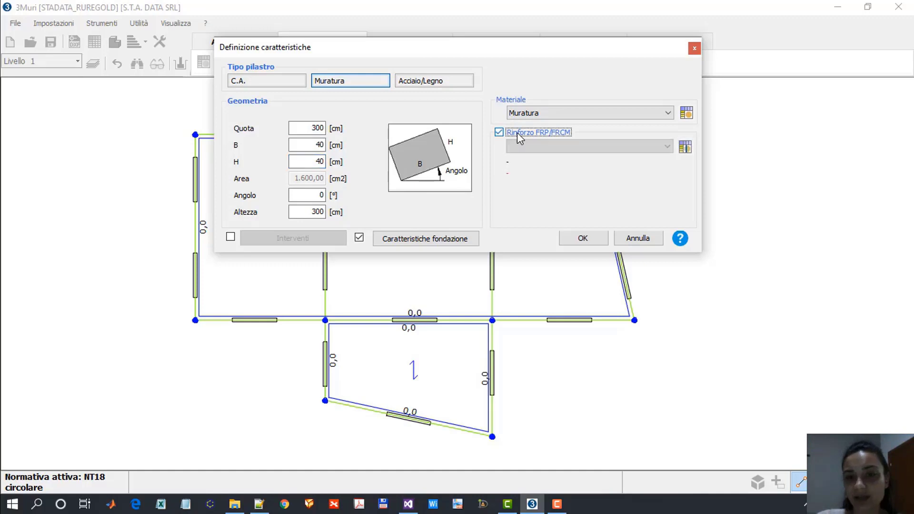
left_click(687, 147)
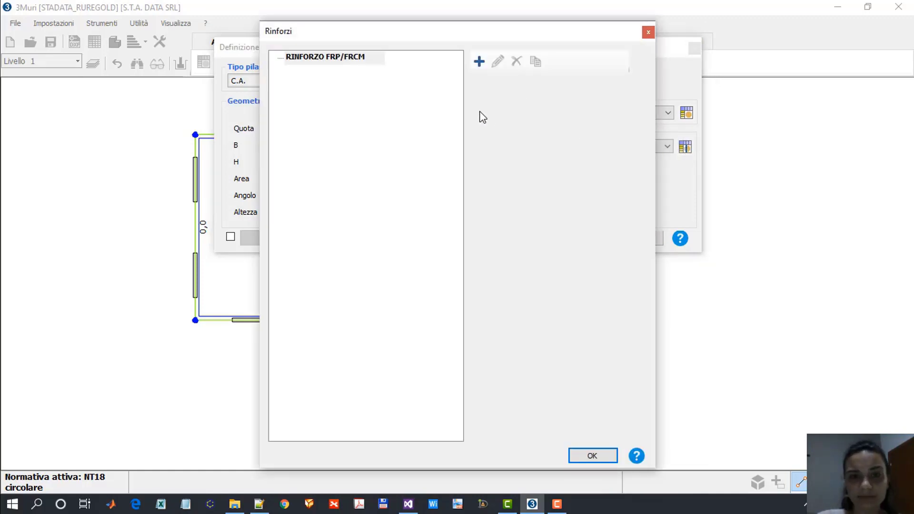
left_click(480, 66)
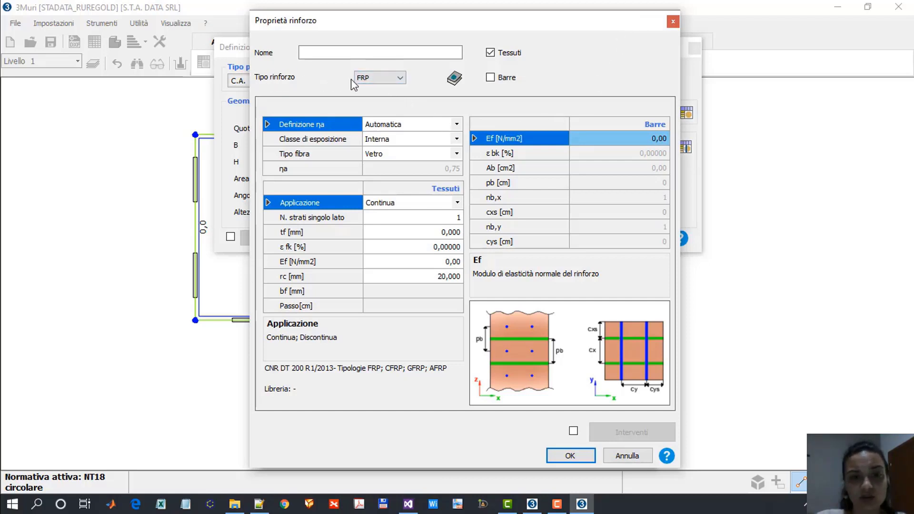
left_click(374, 82)
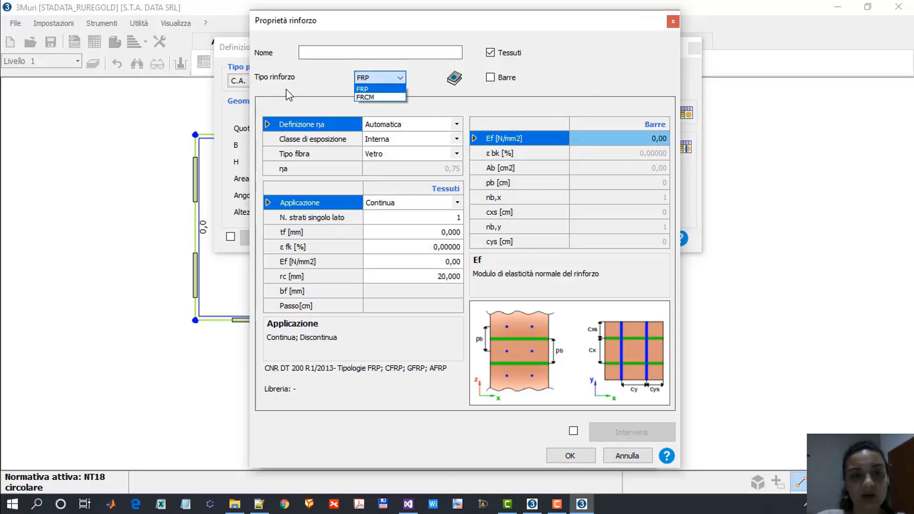
left_click(365, 96)
left_click(373, 83)
left_click(372, 89)
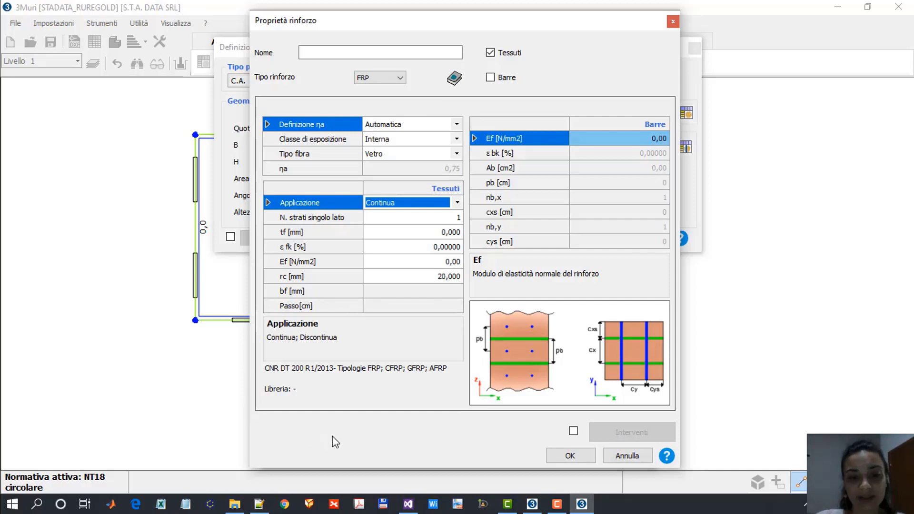
left_click(337, 219)
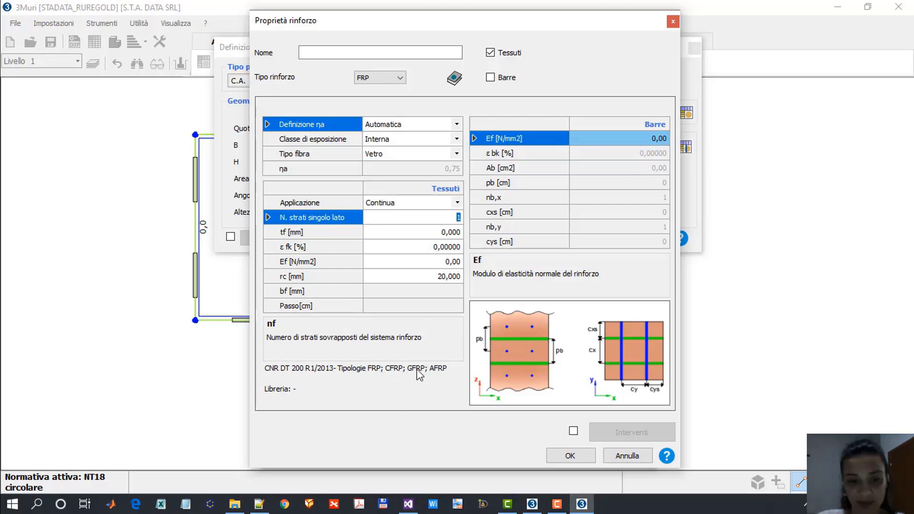
Load the FRP product C-WRAP 200 - L250 from the RUREGOLD library into the column reinforcement
left_click(450, 81)
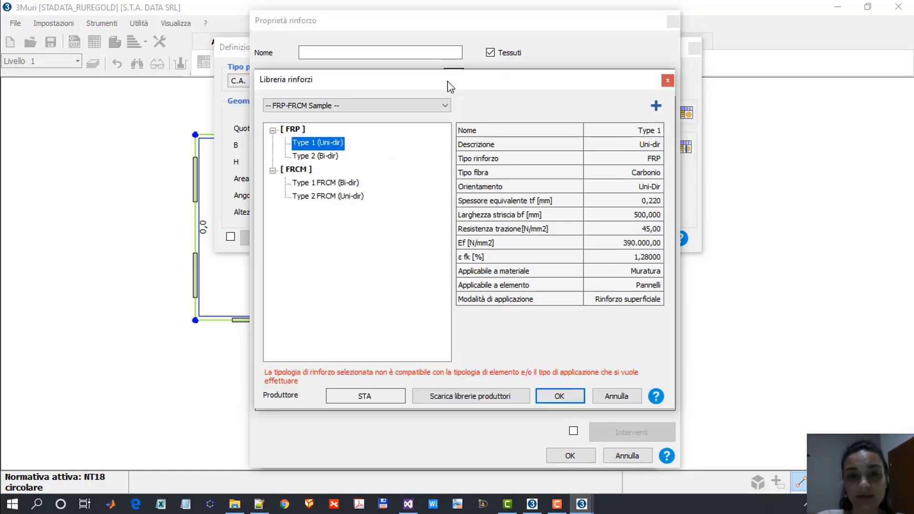
left_click(424, 103)
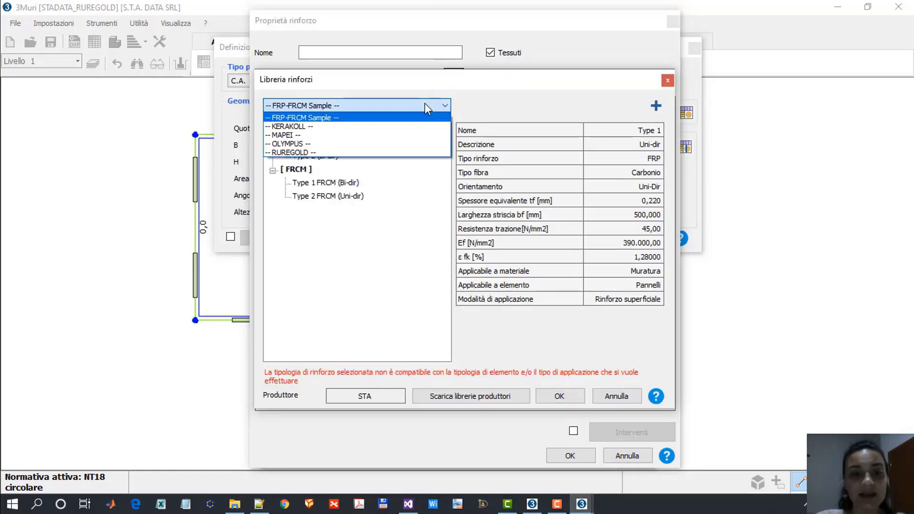
left_click(307, 151)
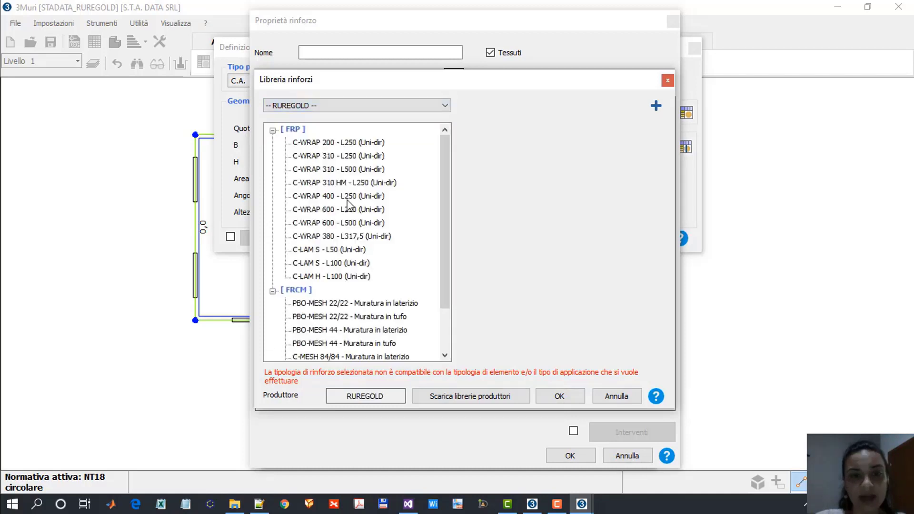
left_click_drag(412, 83, 414, 109)
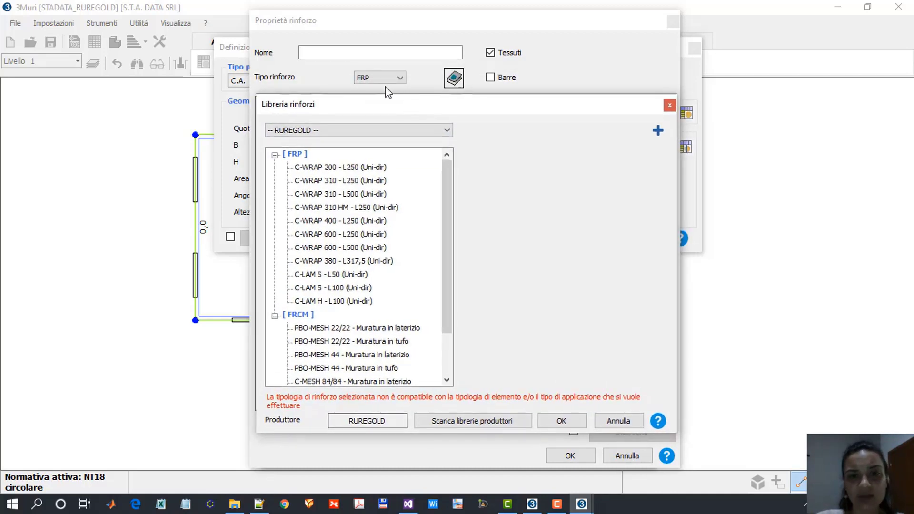
left_click(368, 169)
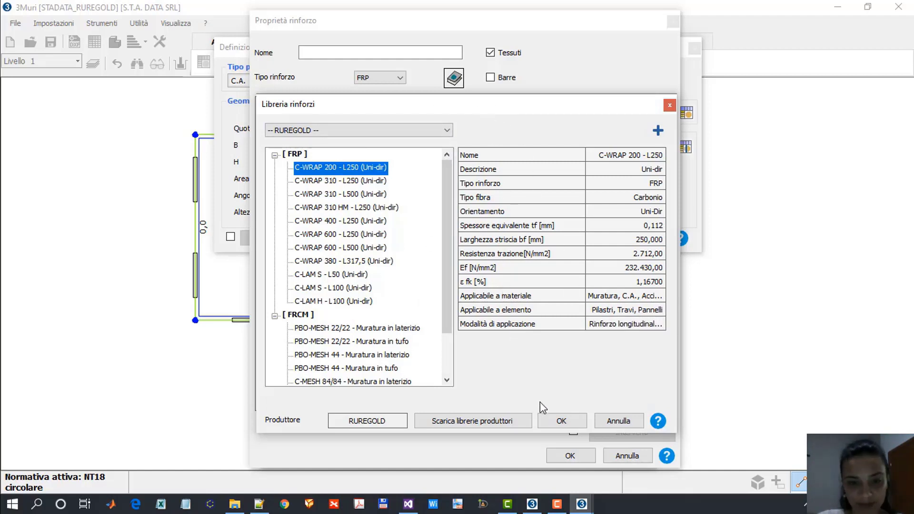
left_click(561, 420)
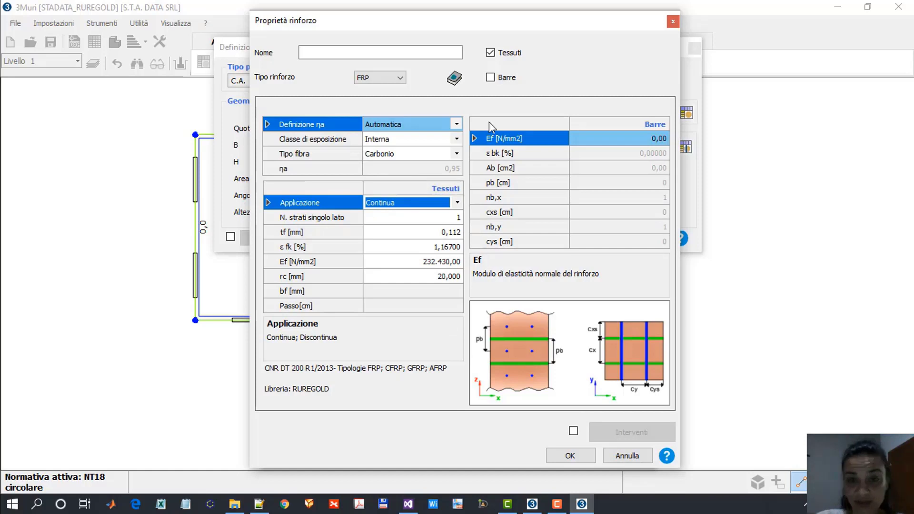
Name the reinforcement "Rinforzo Pilastro", save it and close the reinforcement list
left_click(443, 52)
type("Rinforzo Pilastro")
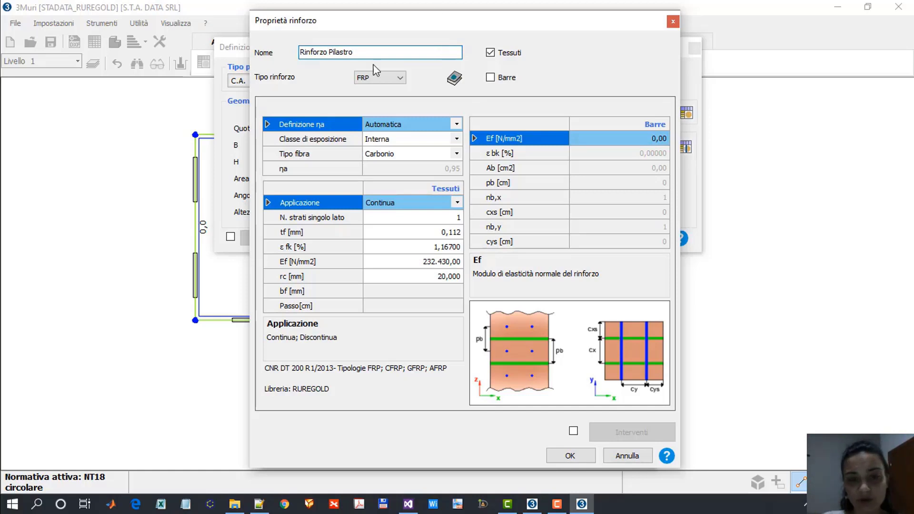
left_click(573, 457)
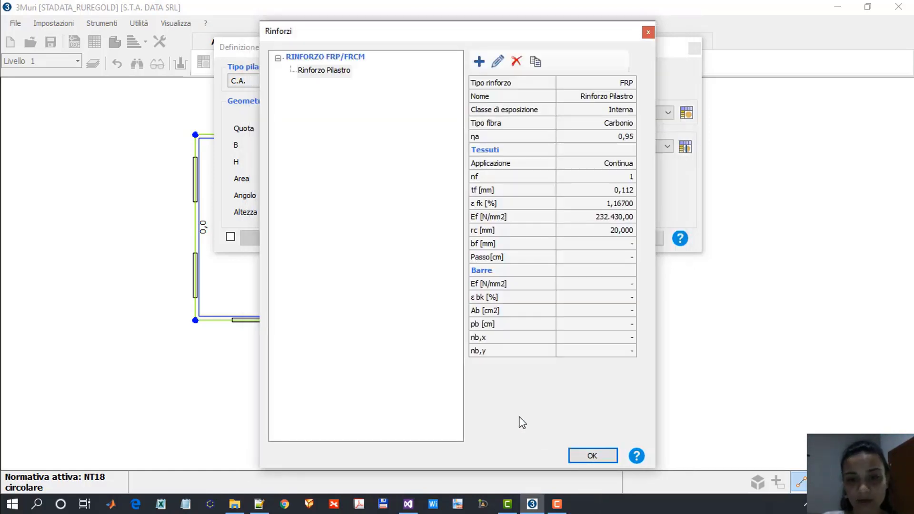
left_click(583, 455)
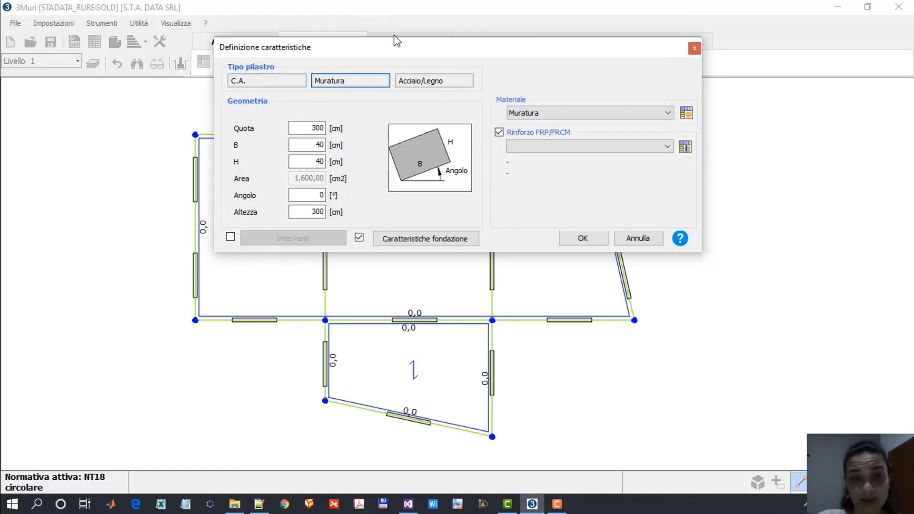
Assign Rinforzo Pilastro to the 40 x 40 cm masonry column and confirm its definition
left_click(584, 144)
left_click(586, 159)
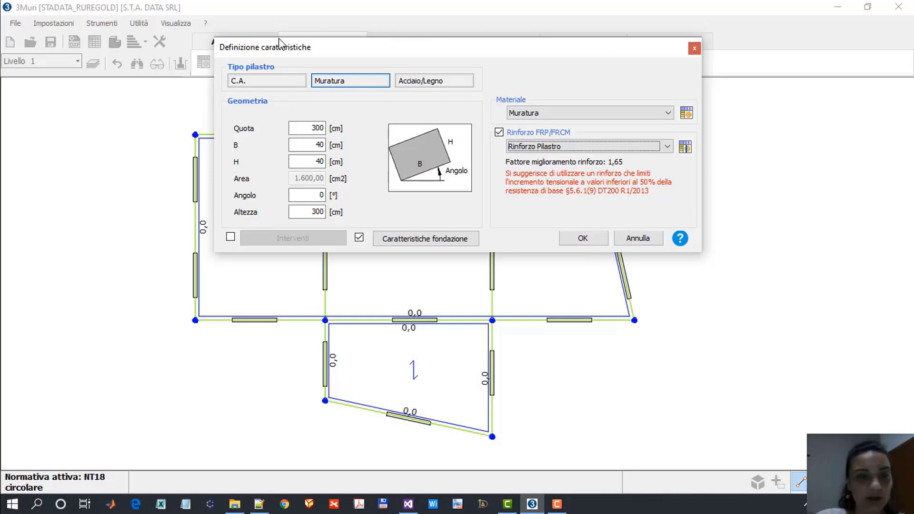
left_click(584, 238)
mouse_move(597, 127)
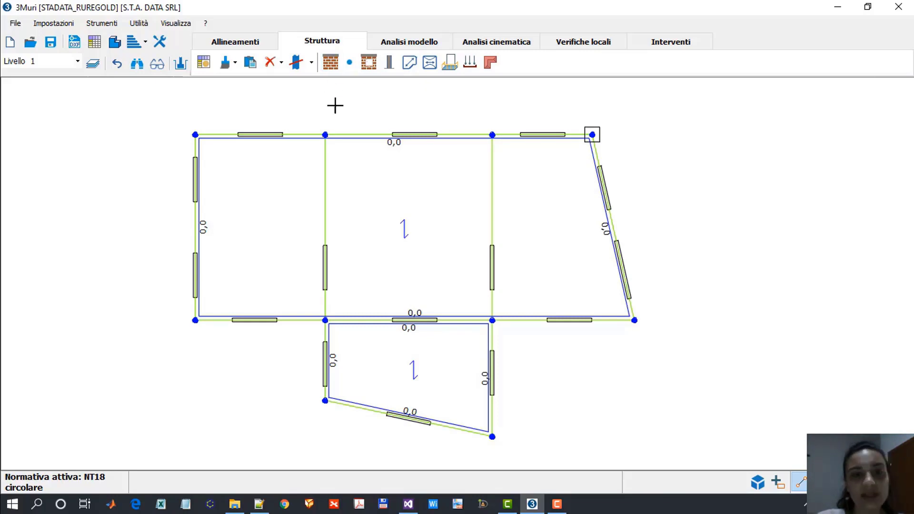
Define the plan's left wall as Pannello + Catena, without panel reinforcement and with an FRP/FRCM tie
left_click(333, 65)
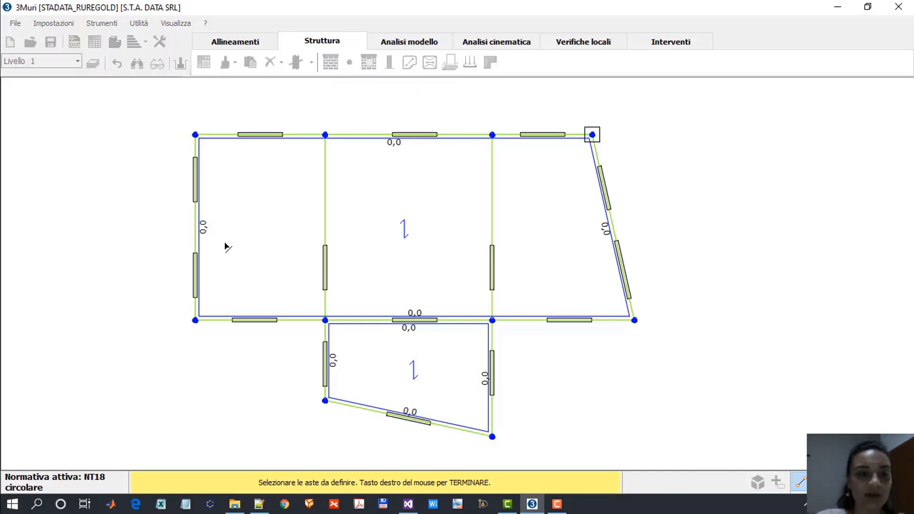
left_click(196, 226)
right_click(196, 226)
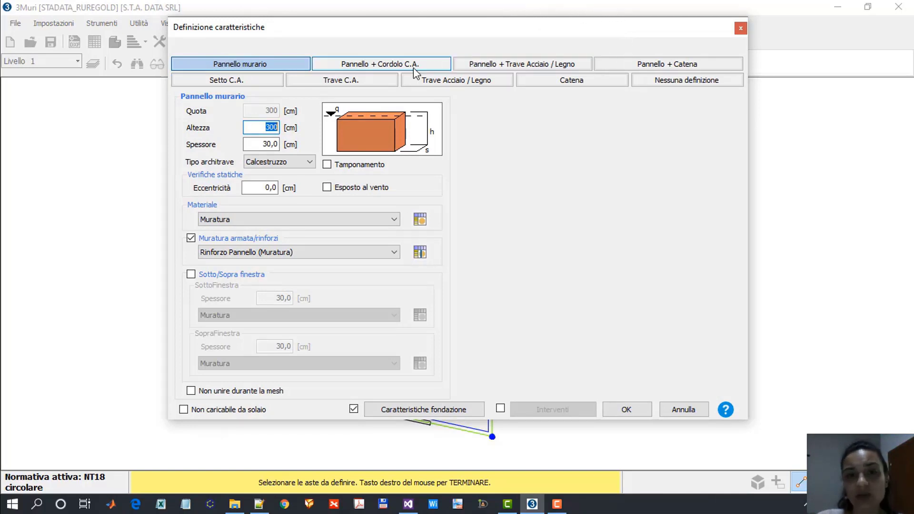
left_click(617, 67)
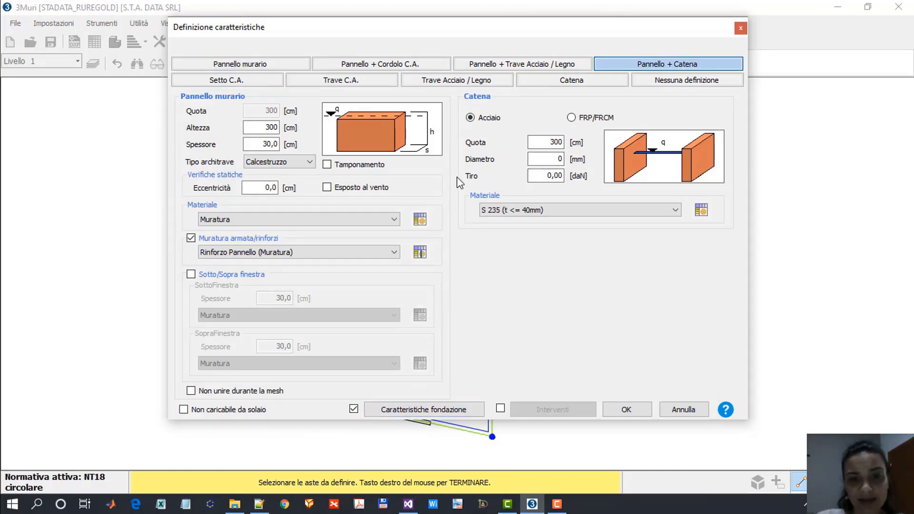
left_click(219, 238)
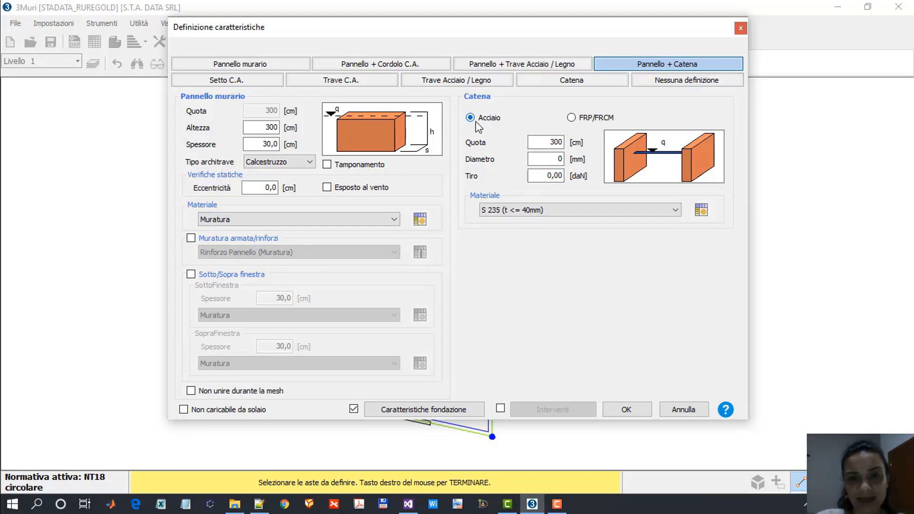
left_click(590, 122)
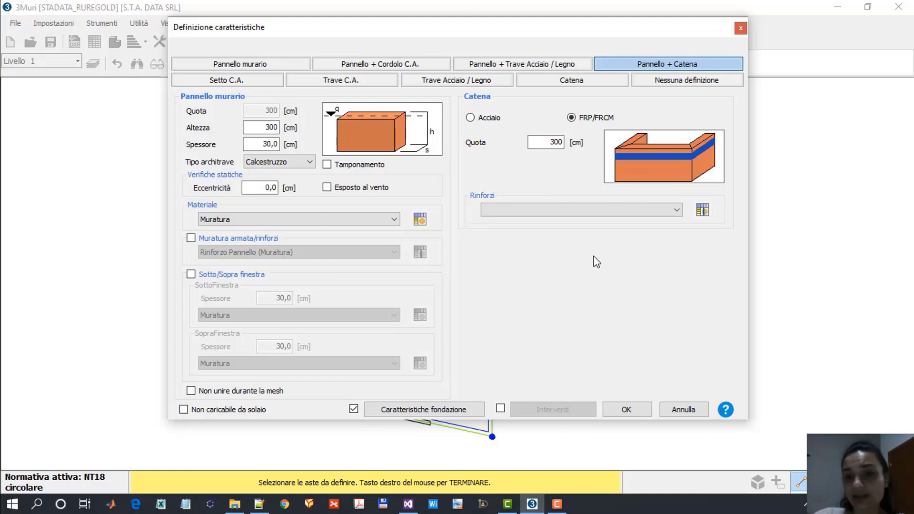
Create a new reinforcement of type FRCM for the wall's tie
left_click(703, 210)
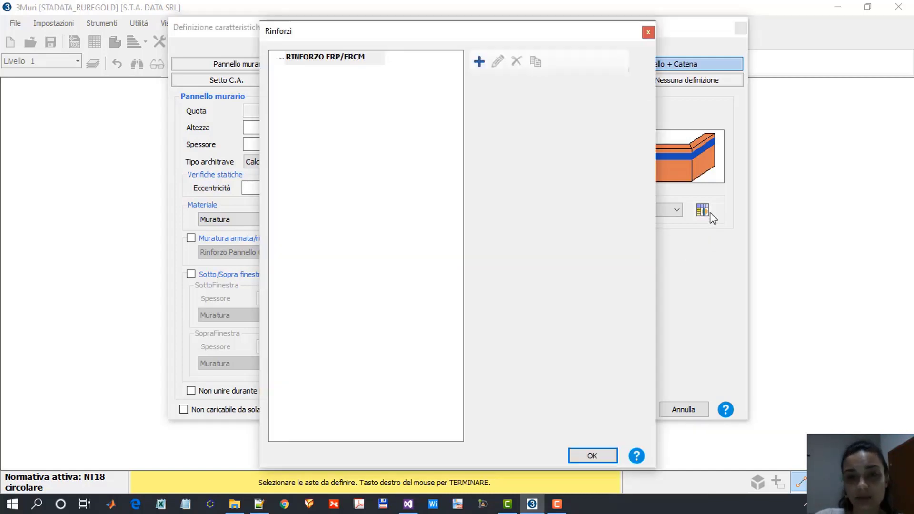
left_click(479, 62)
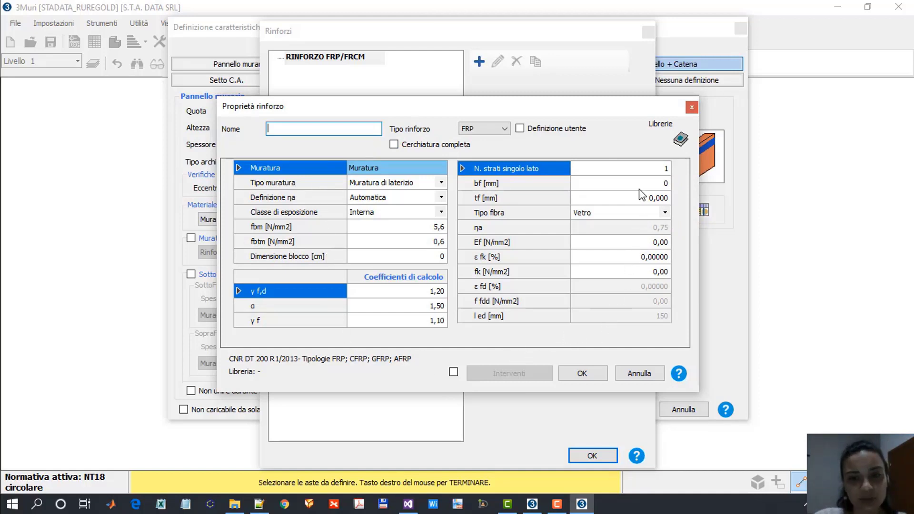
left_click(503, 128)
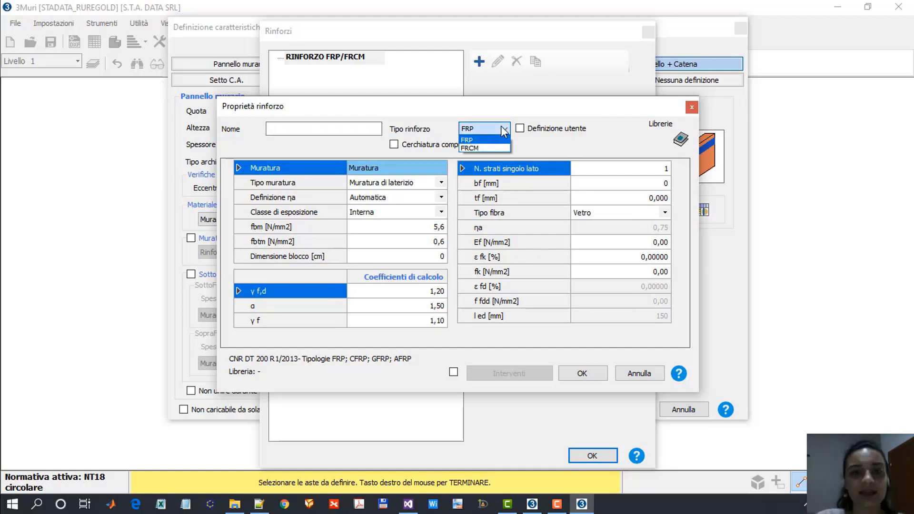
left_click(484, 148)
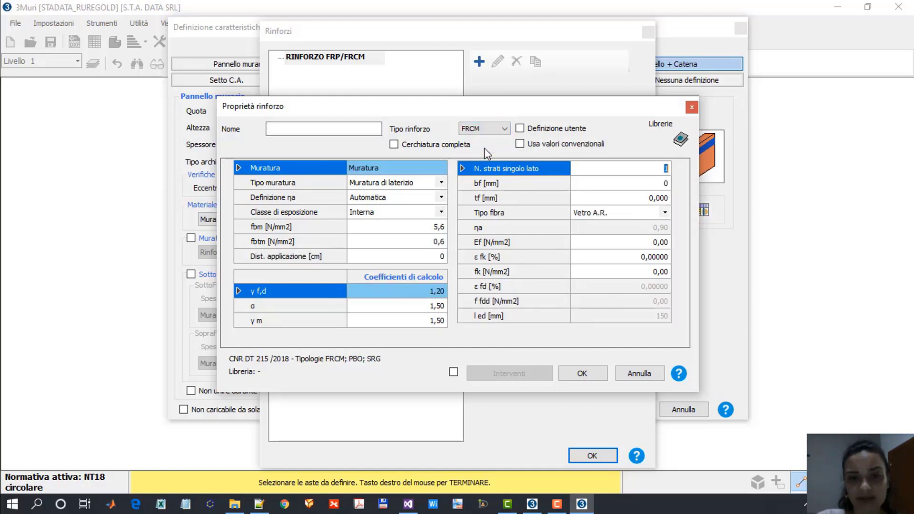
Load C-MESH 84/84 - Muratura in laterizio from the RUREGOLD library's FRCM products into the new reinforcement
left_click(681, 139)
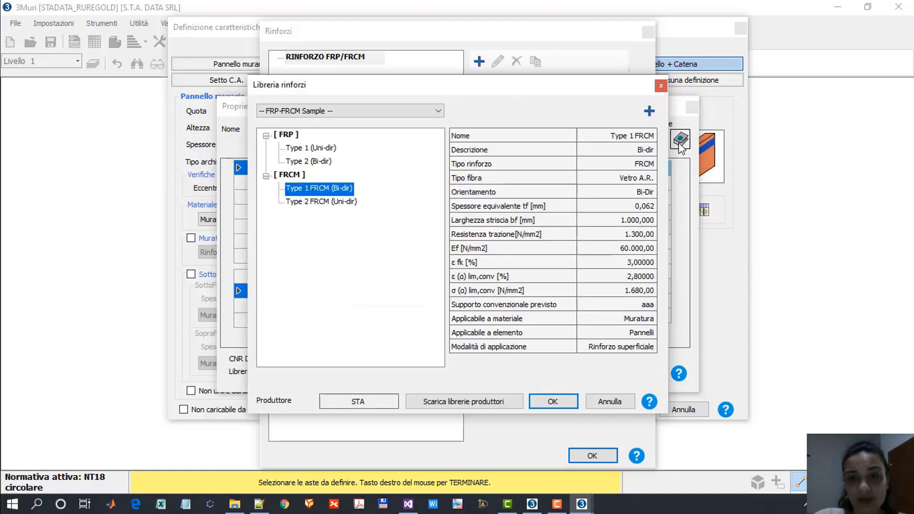
left_click(372, 111)
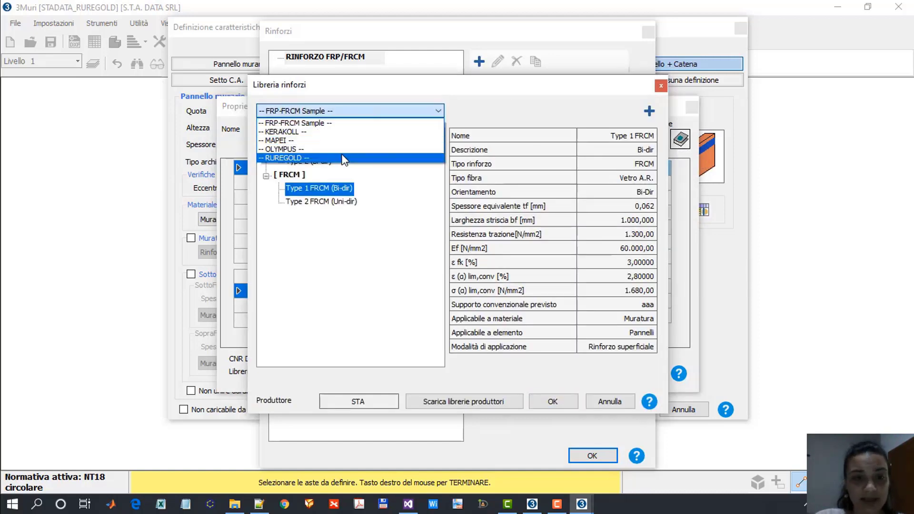
left_click(343, 158)
scroll(379, 304, "down", 2)
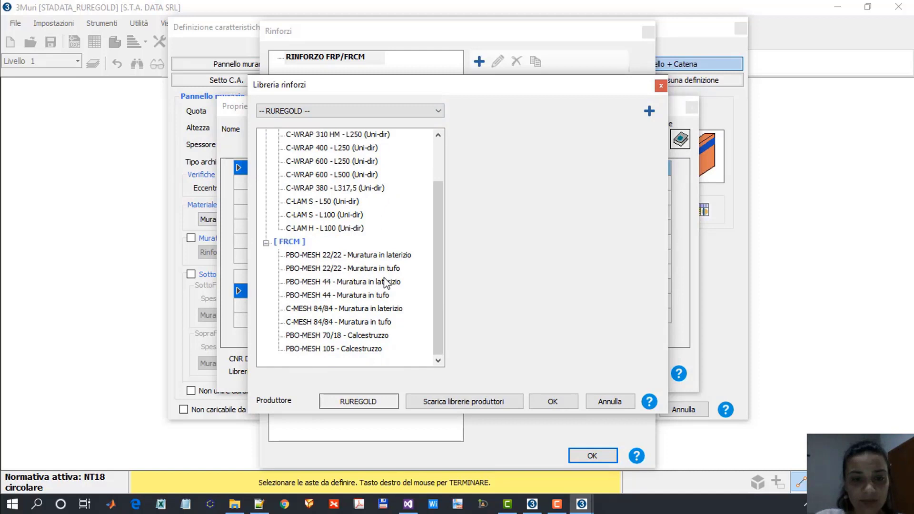
left_click(380, 282)
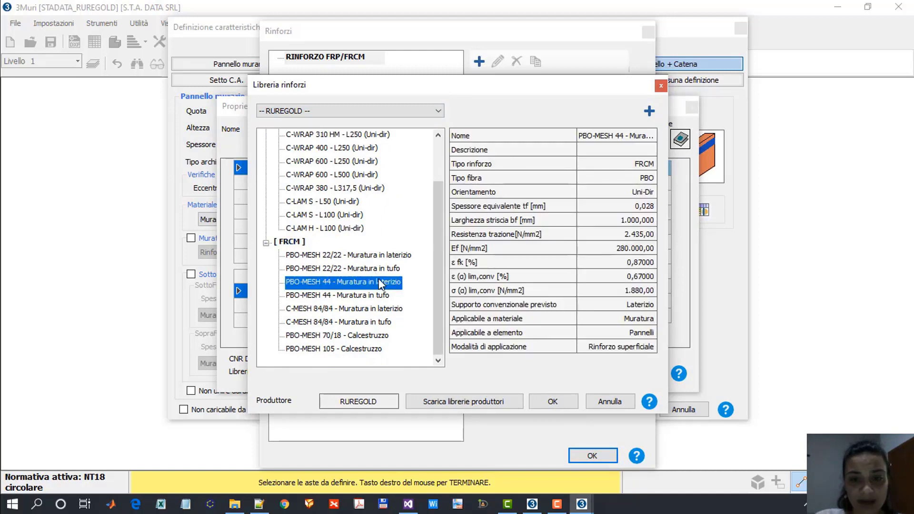
left_click(387, 309)
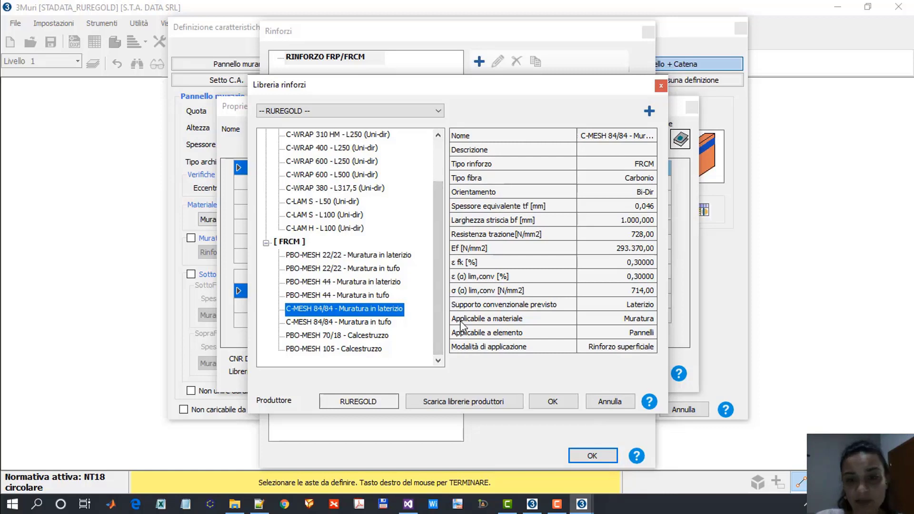
left_click(552, 401)
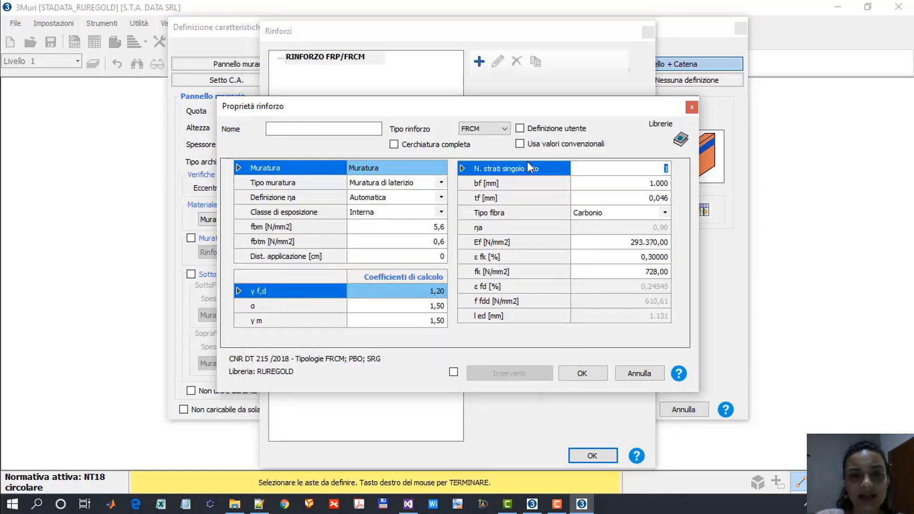
Try the Cerchiatura completa option on the FRCM reinforcement and switch it back off
mouse_move(472, 150)
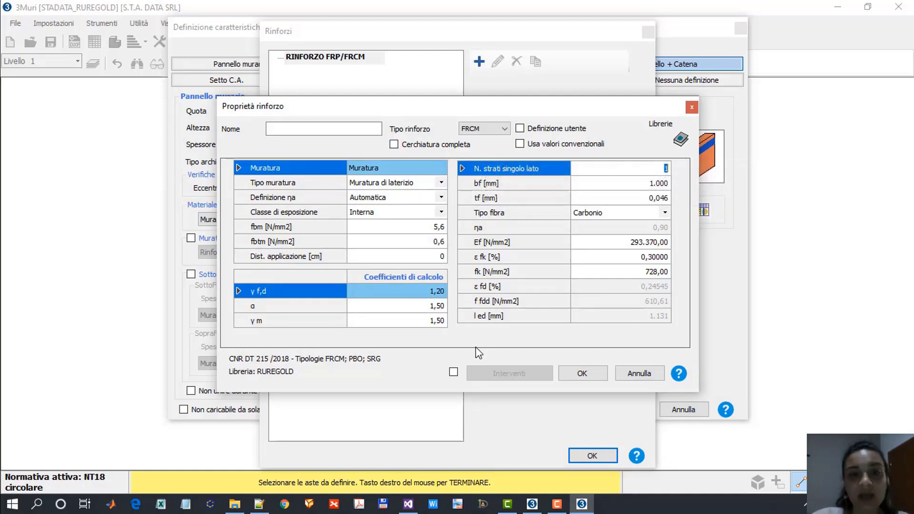
mouse_move(427, 148)
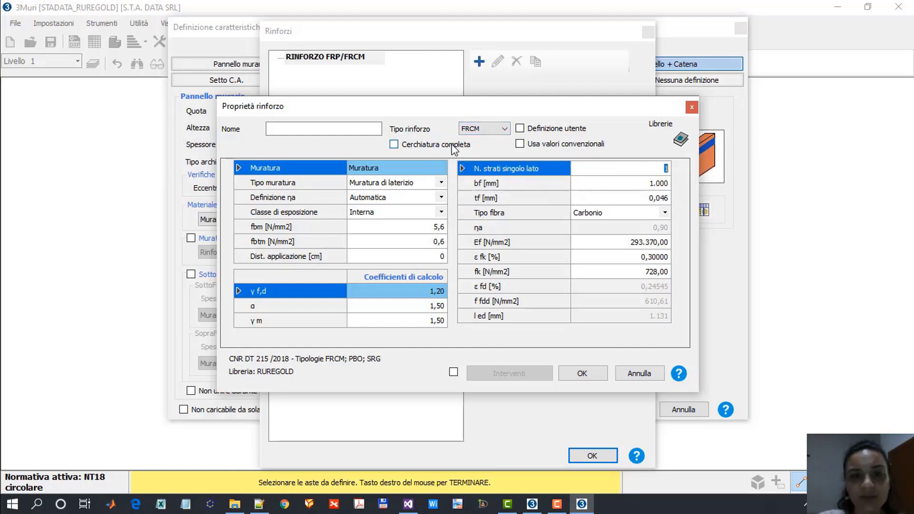
mouse_move(412, 145)
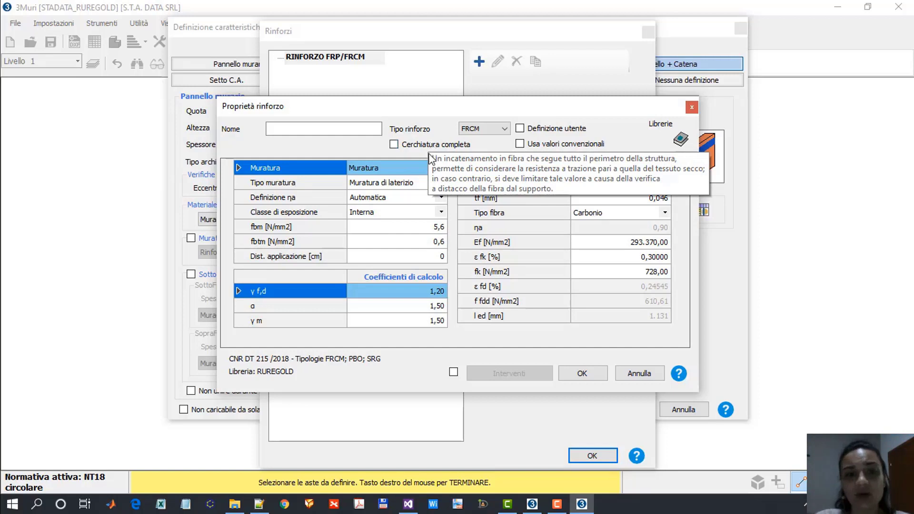
left_click(394, 144)
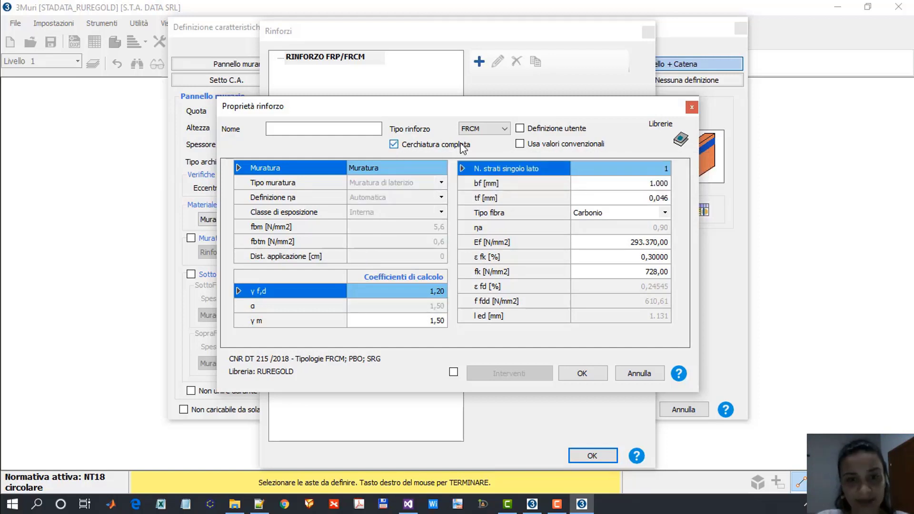
left_click(410, 144)
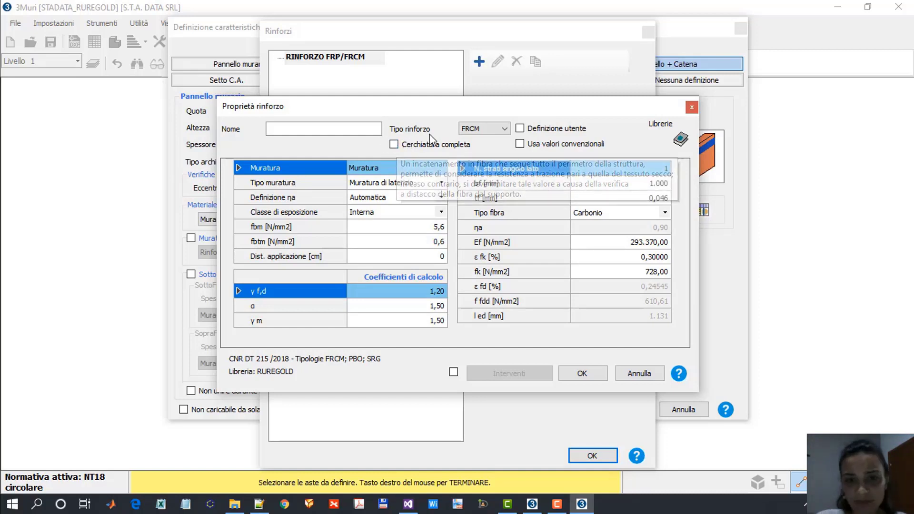
mouse_move(471, 149)
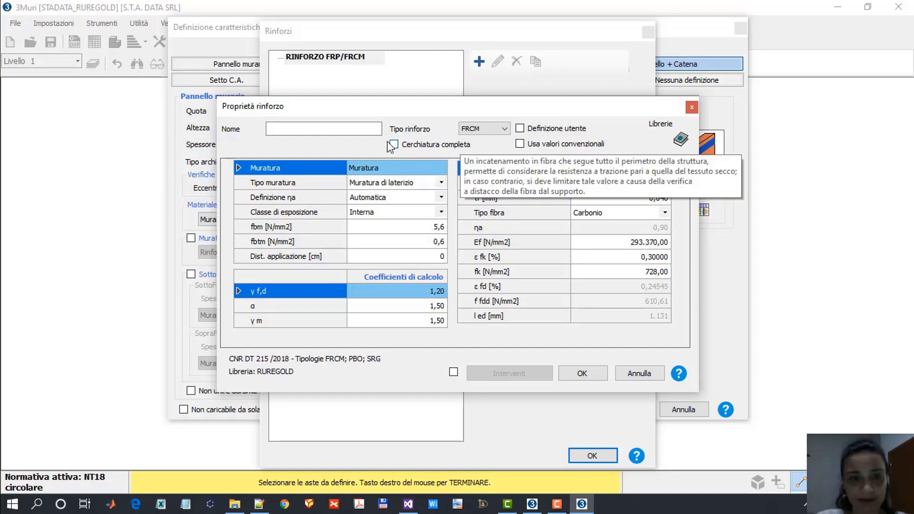
Name the reinforcement "Rinforzo Catena", save it and close the reinforcement list
left_click(369, 130)
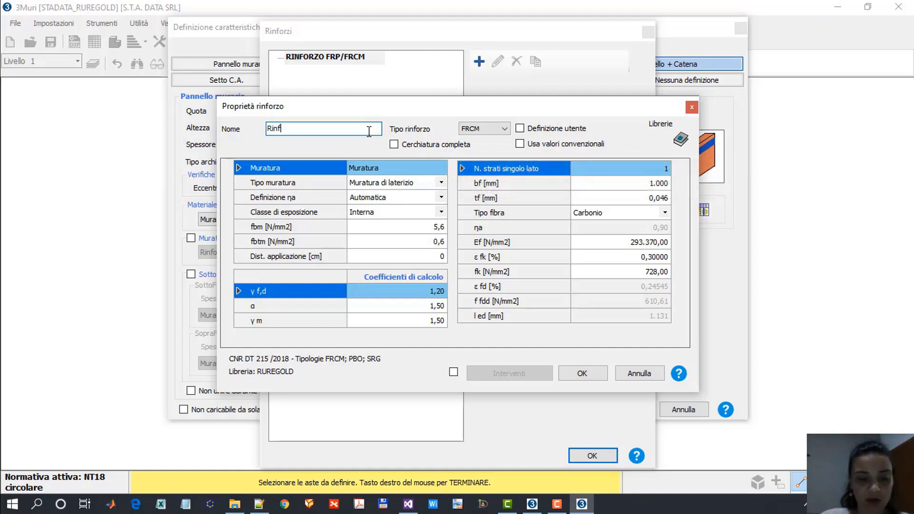
type("Rinfor<o")
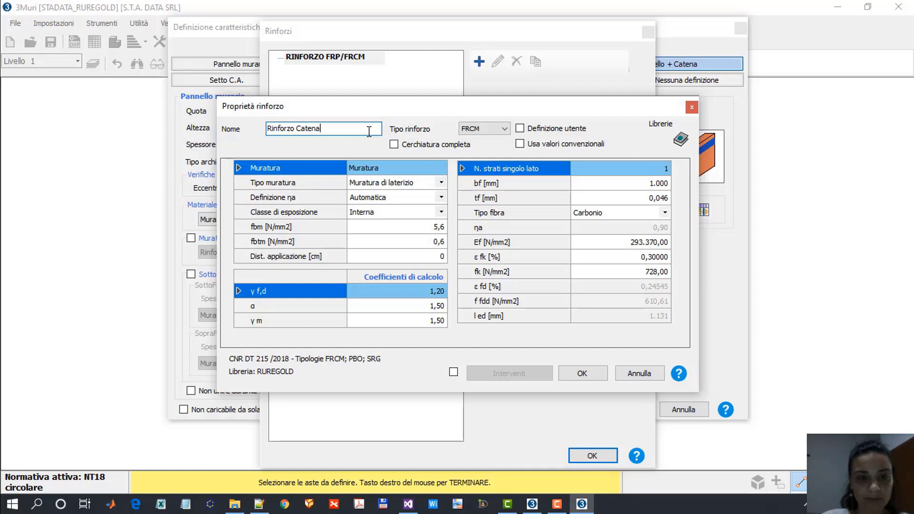
left_click(581, 375)
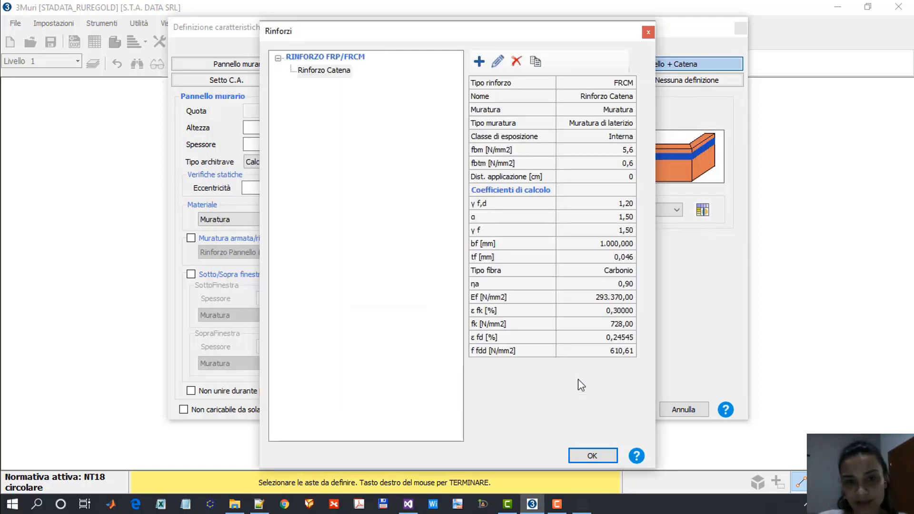
left_click(592, 456)
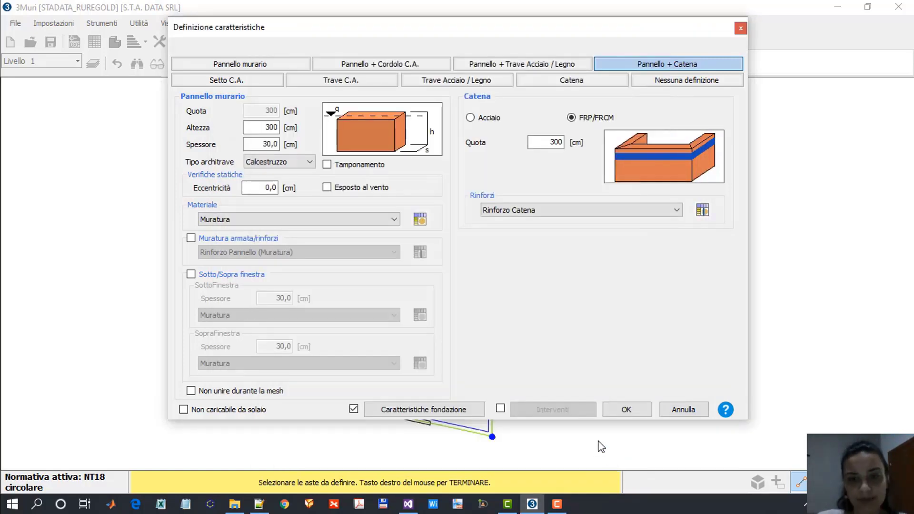
Assign Rinforzo Catena to the wall's FRP/FRCM tie and confirm the wall's definition
left_click(524, 211)
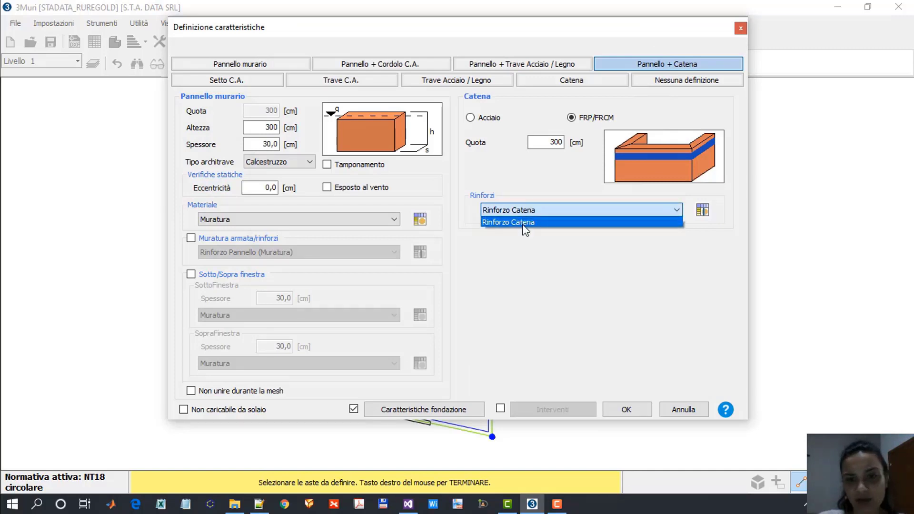
left_click(530, 209)
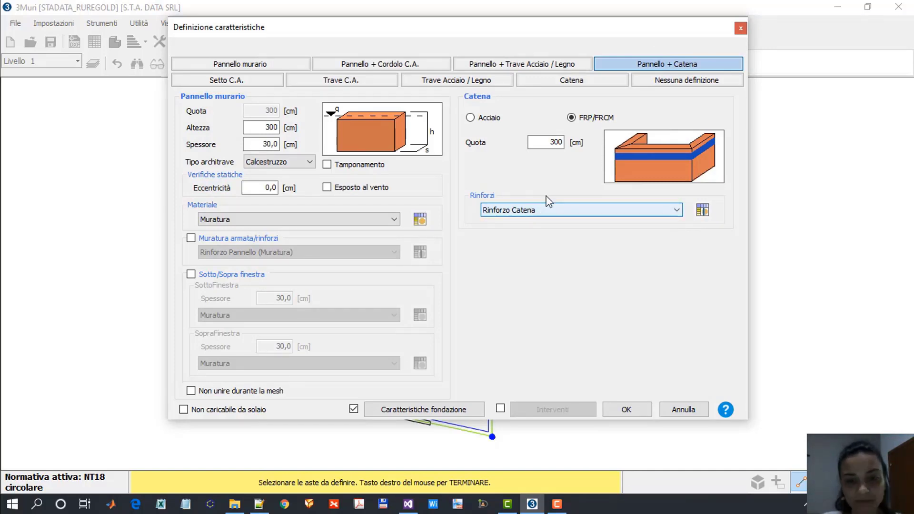
left_click(649, 409)
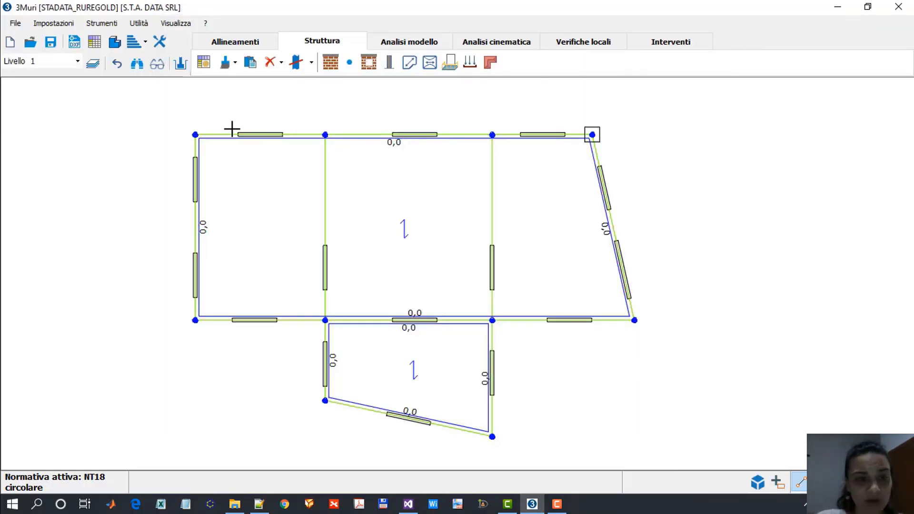
Display wall P4 in the model analysis view and open the editor for its mesh elements
mouse_move(194, 222)
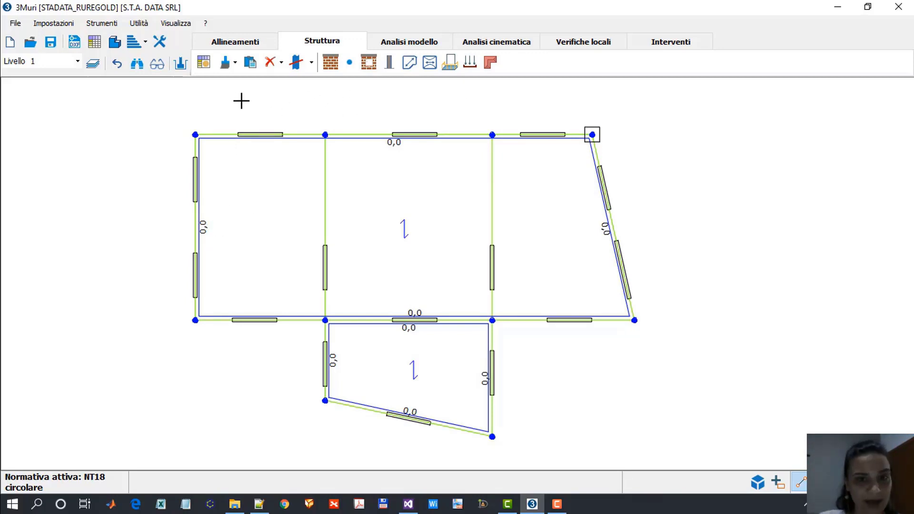
left_click(411, 44)
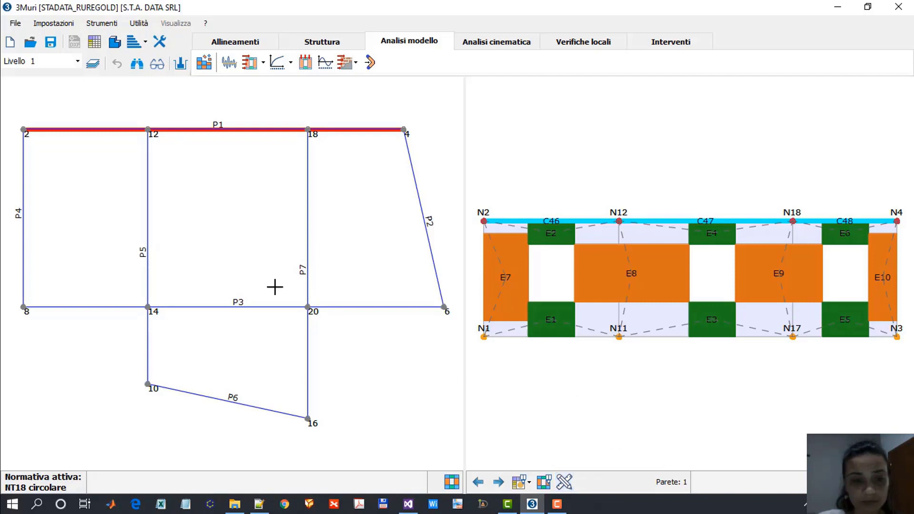
left_click(20, 196)
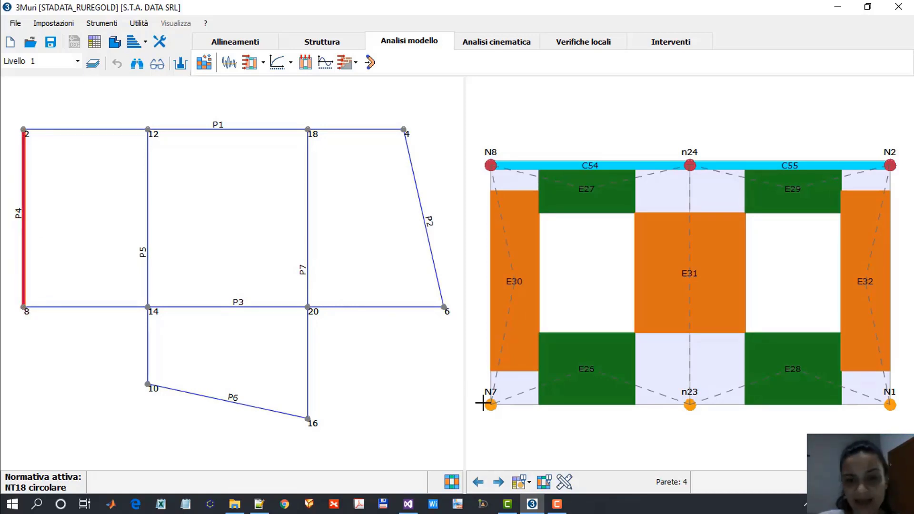
left_click(571, 481)
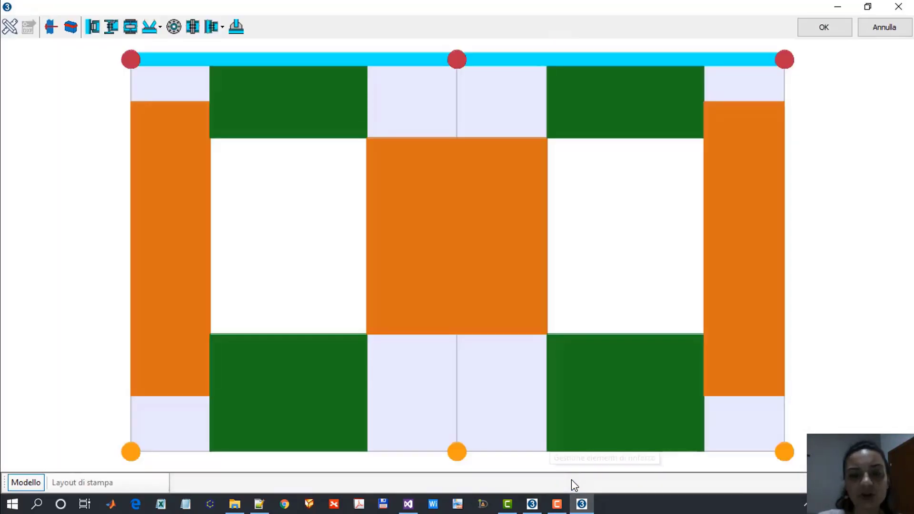